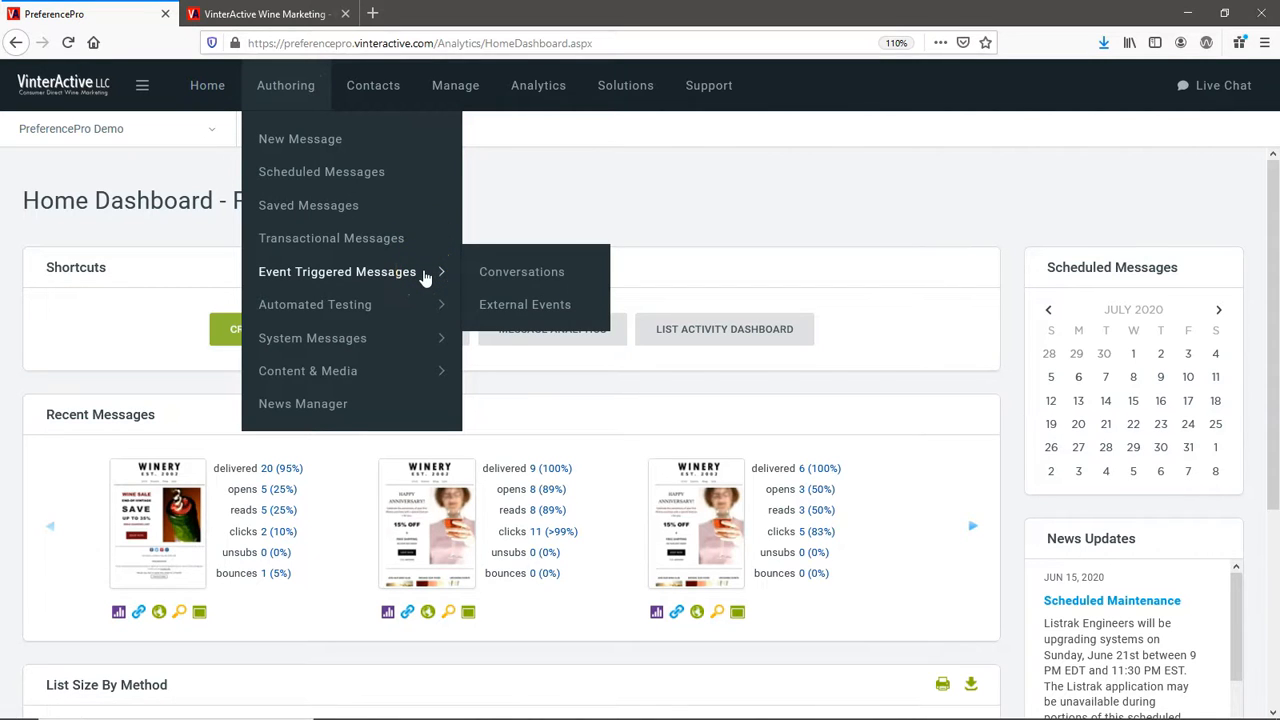
Step: Open the Abandoned Cart - WineDirect conversation from the WINEDIRECT default conversation templates
click(474, 272)
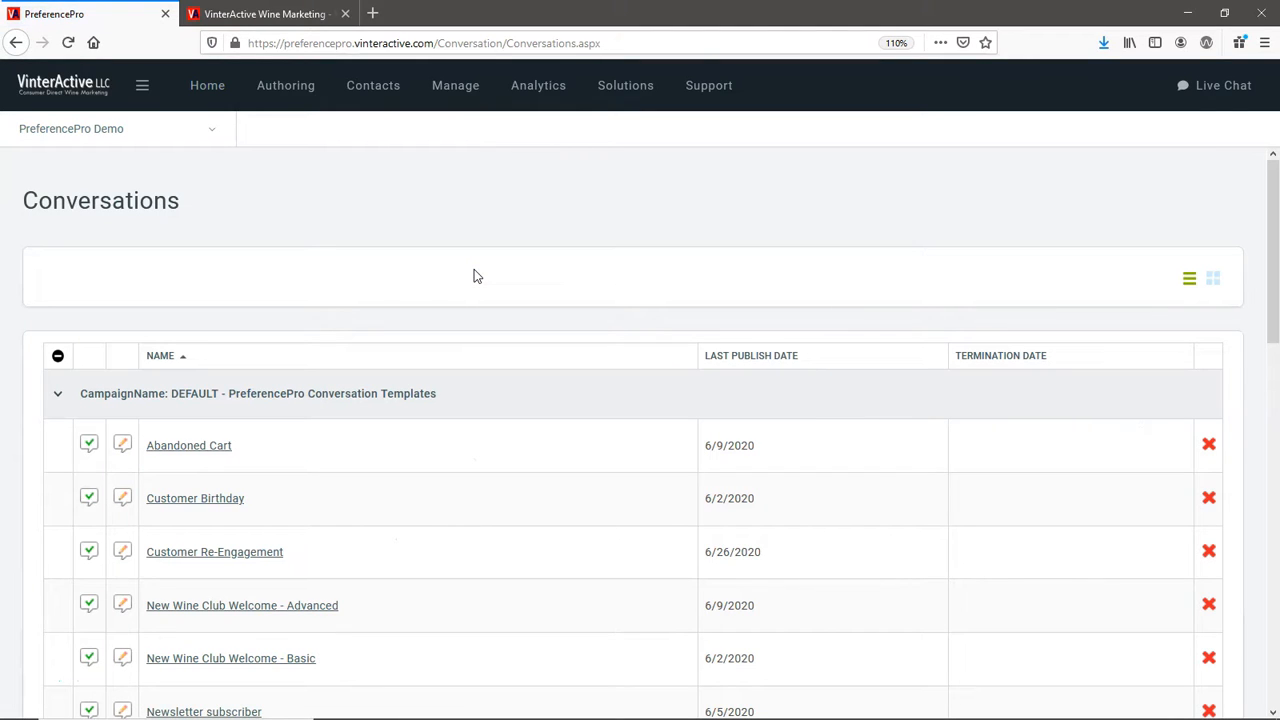
scroll(476, 276, down, 3)
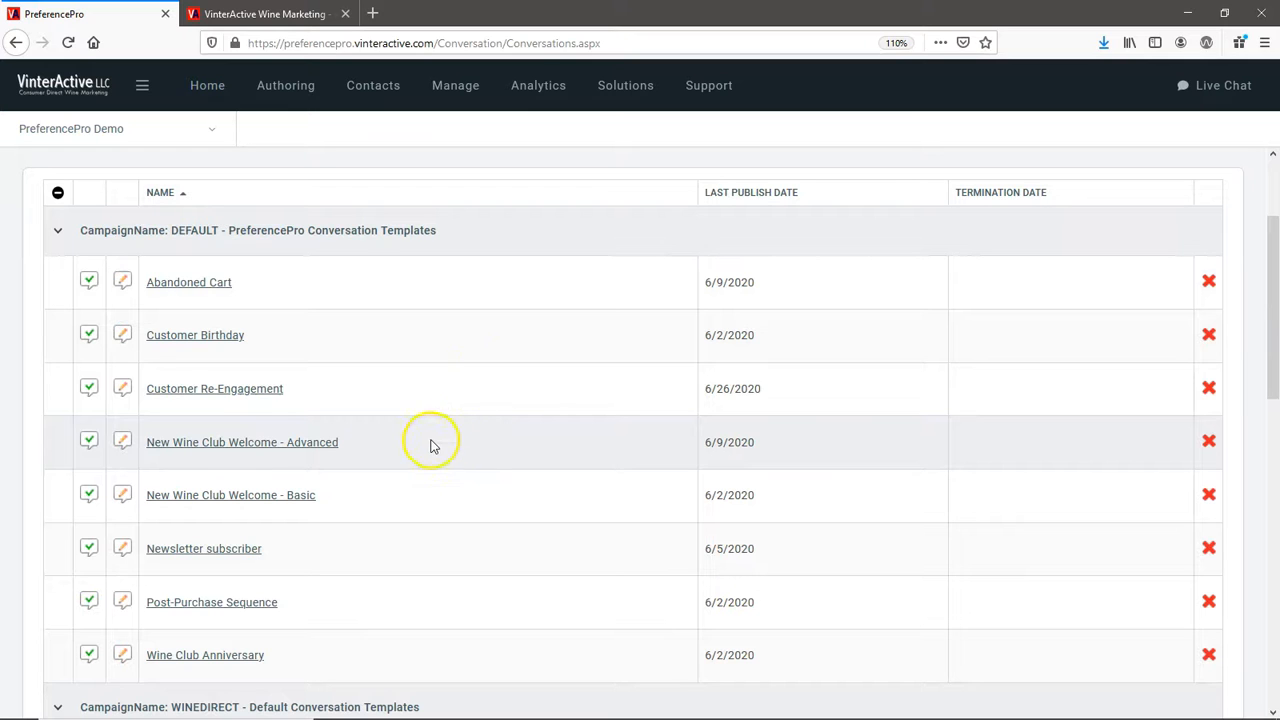
click(58, 195)
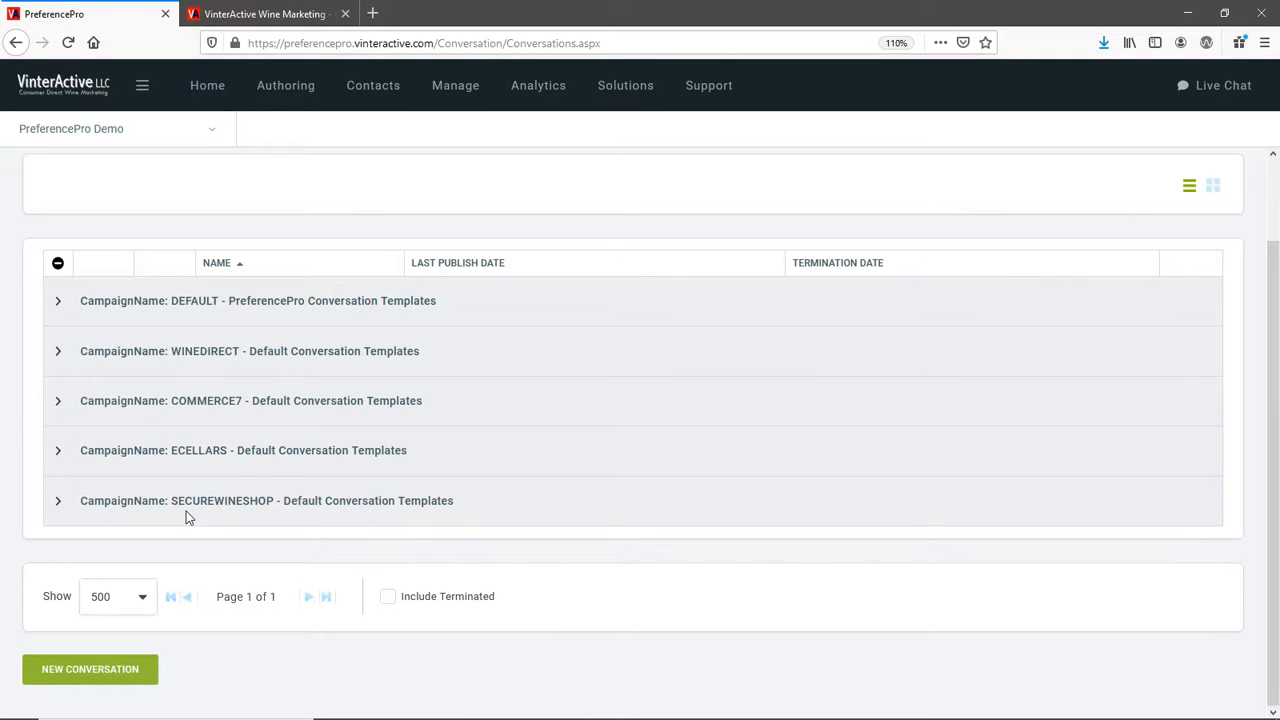
click(58, 351)
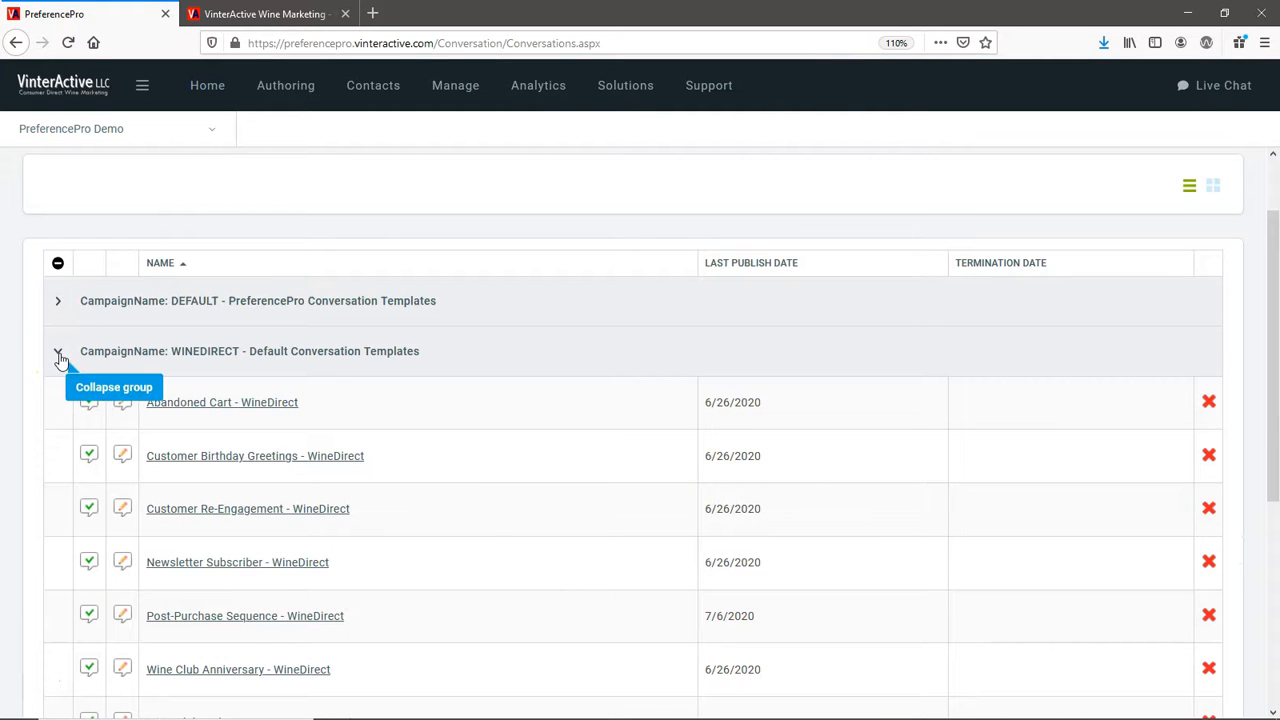
scroll(5, 392, down, 2)
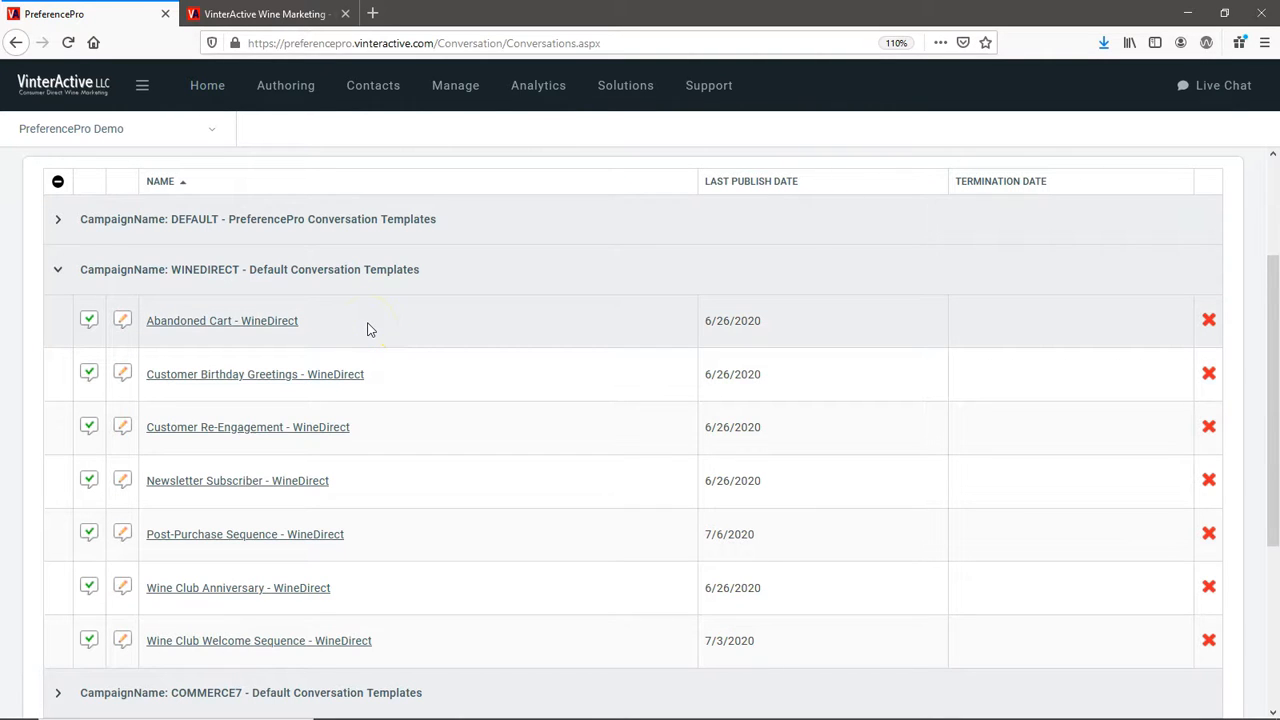
click(270, 322)
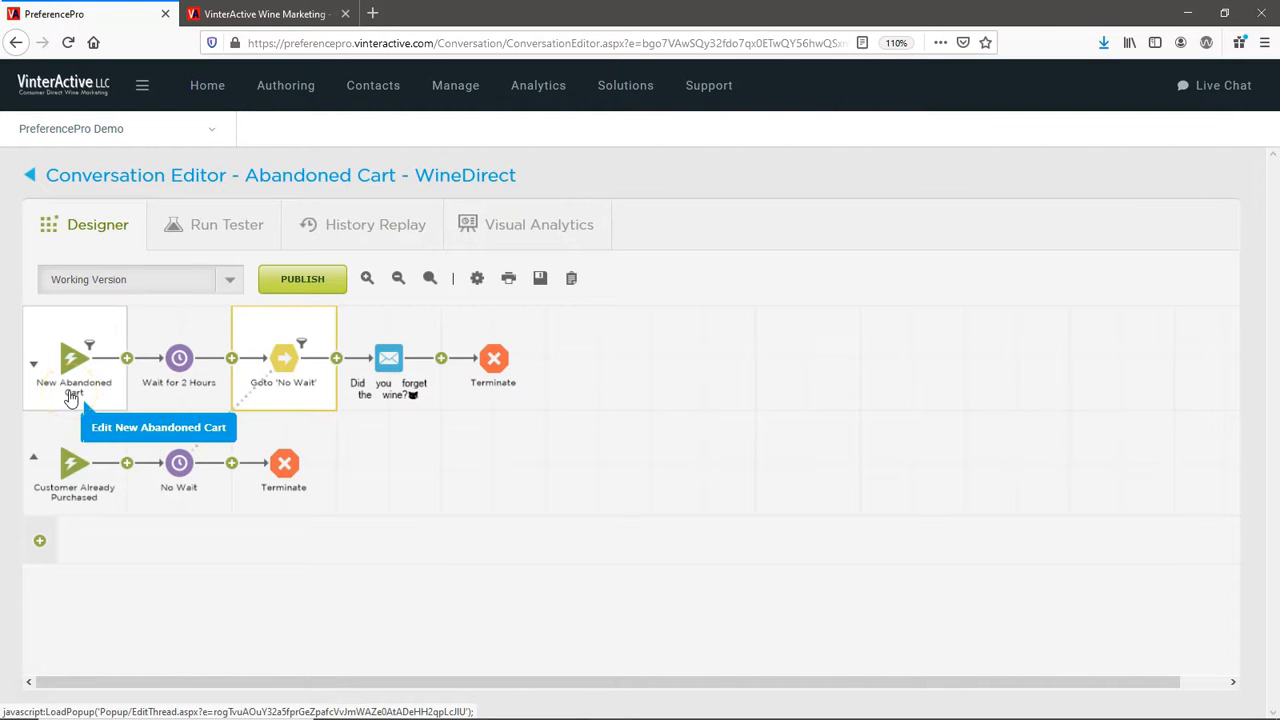
click(75, 459)
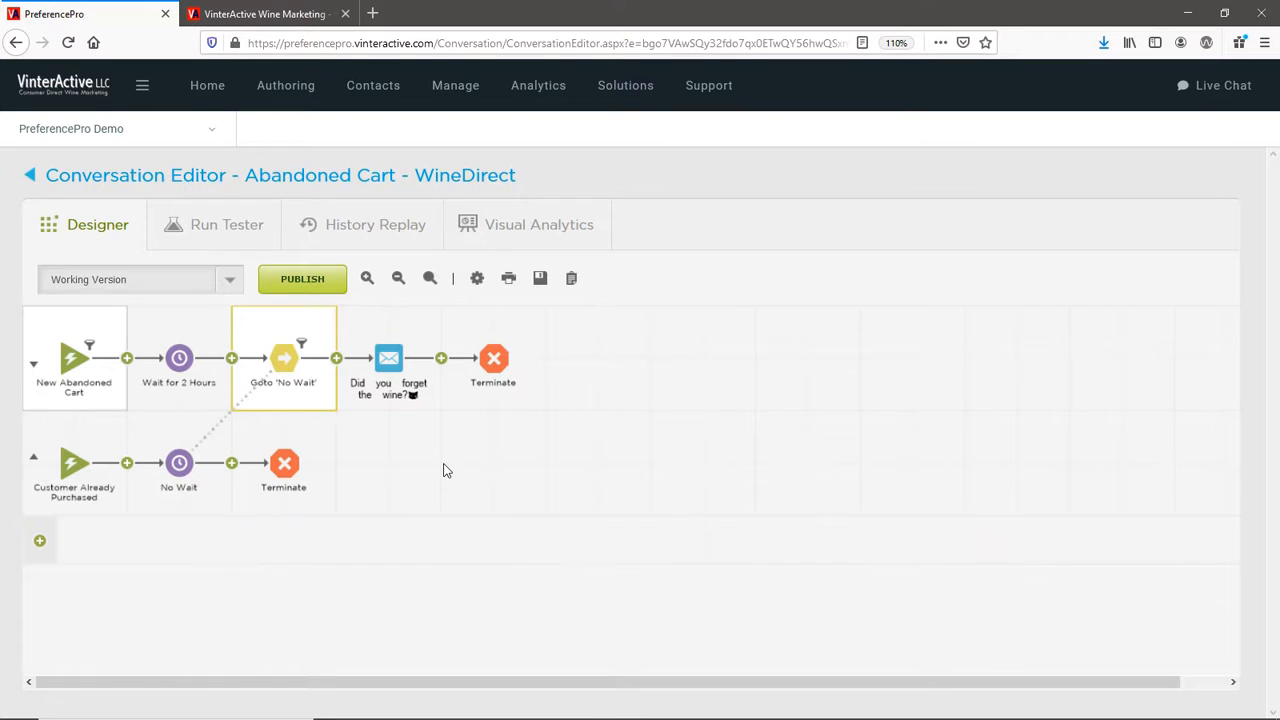
Step: Create a copy of the conversation named "Abandoned Cart - CUSTOM"
click(541, 279)
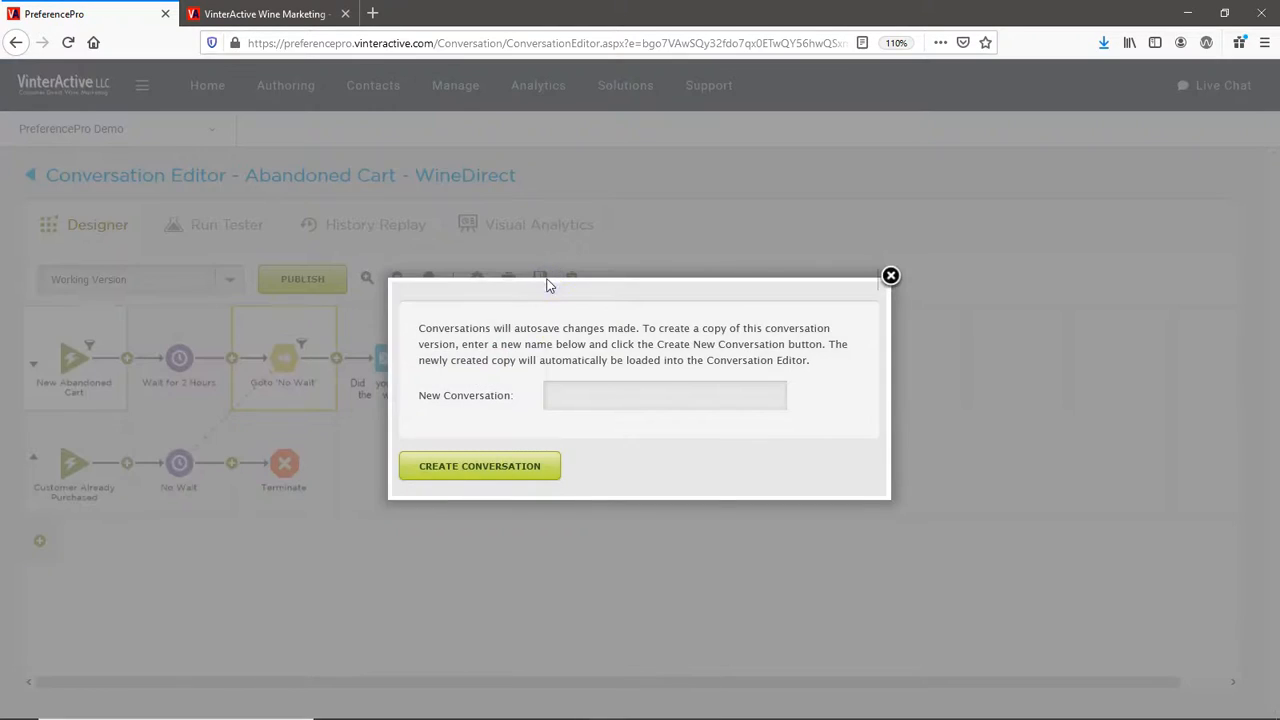
click(564, 395)
text(a)
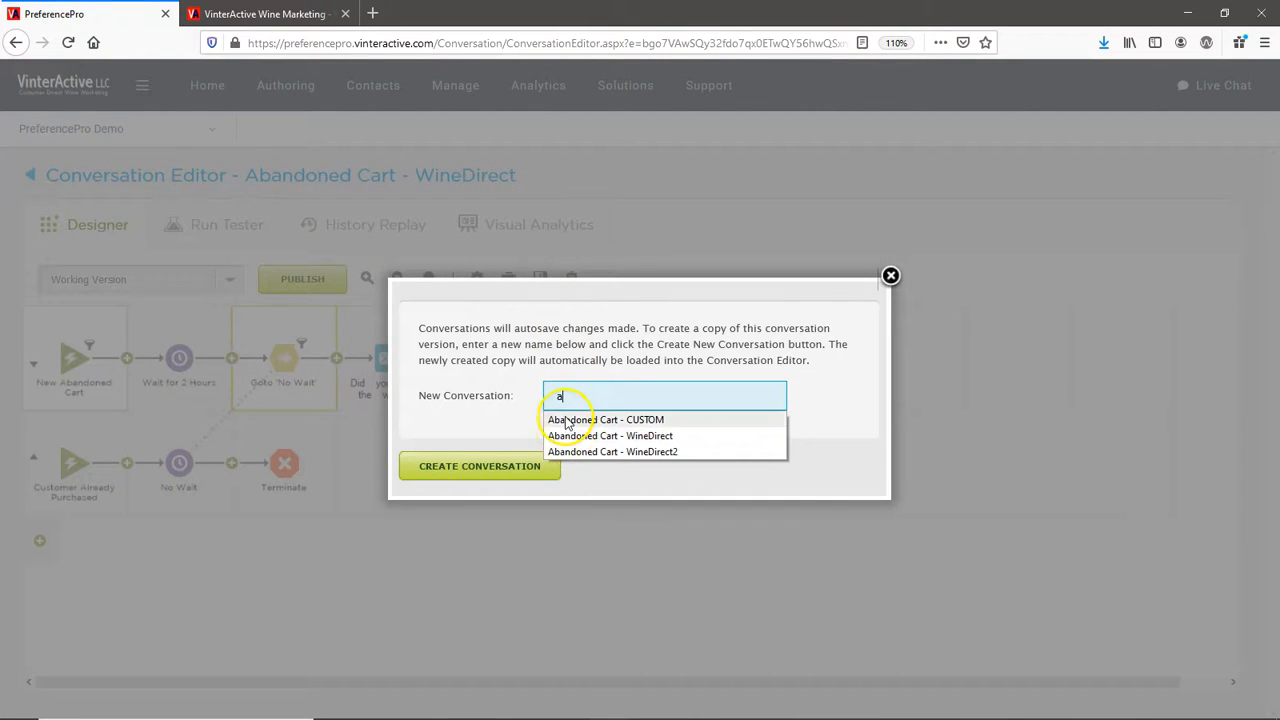
click(565, 420)
click(505, 467)
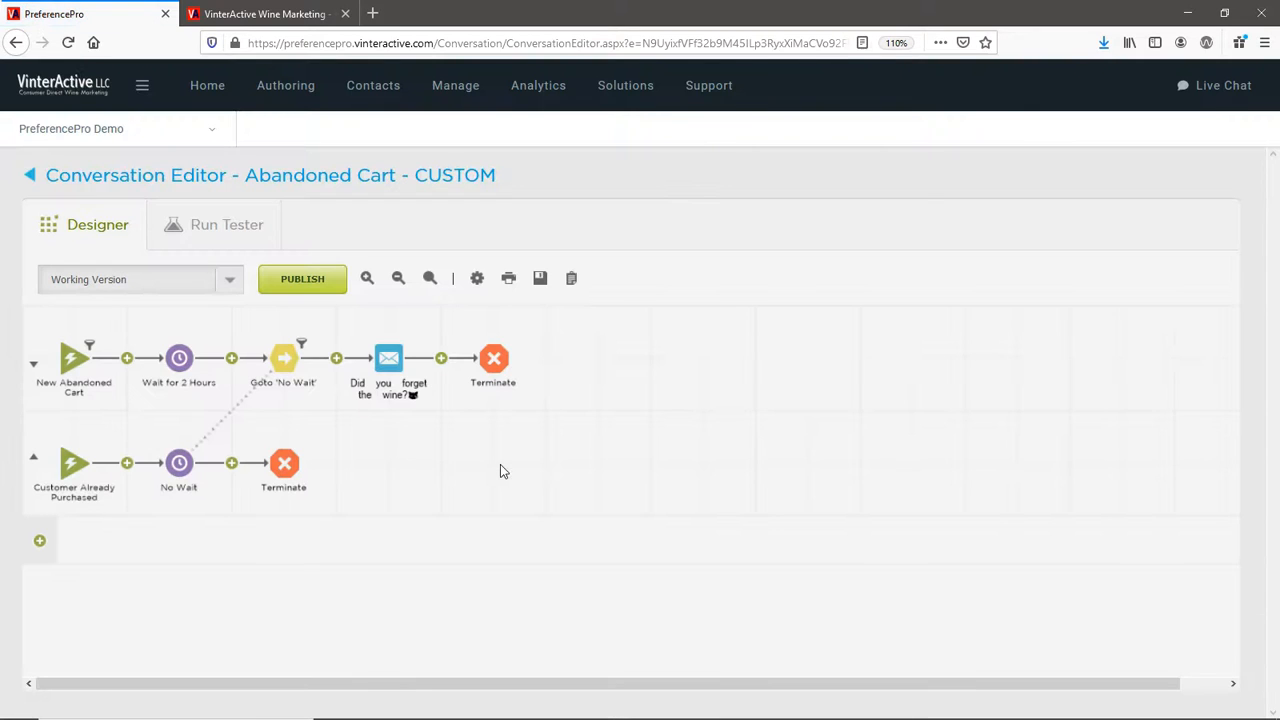
Step: View the campaign choices in the conversation's properties, leaving them without saving
click(478, 280)
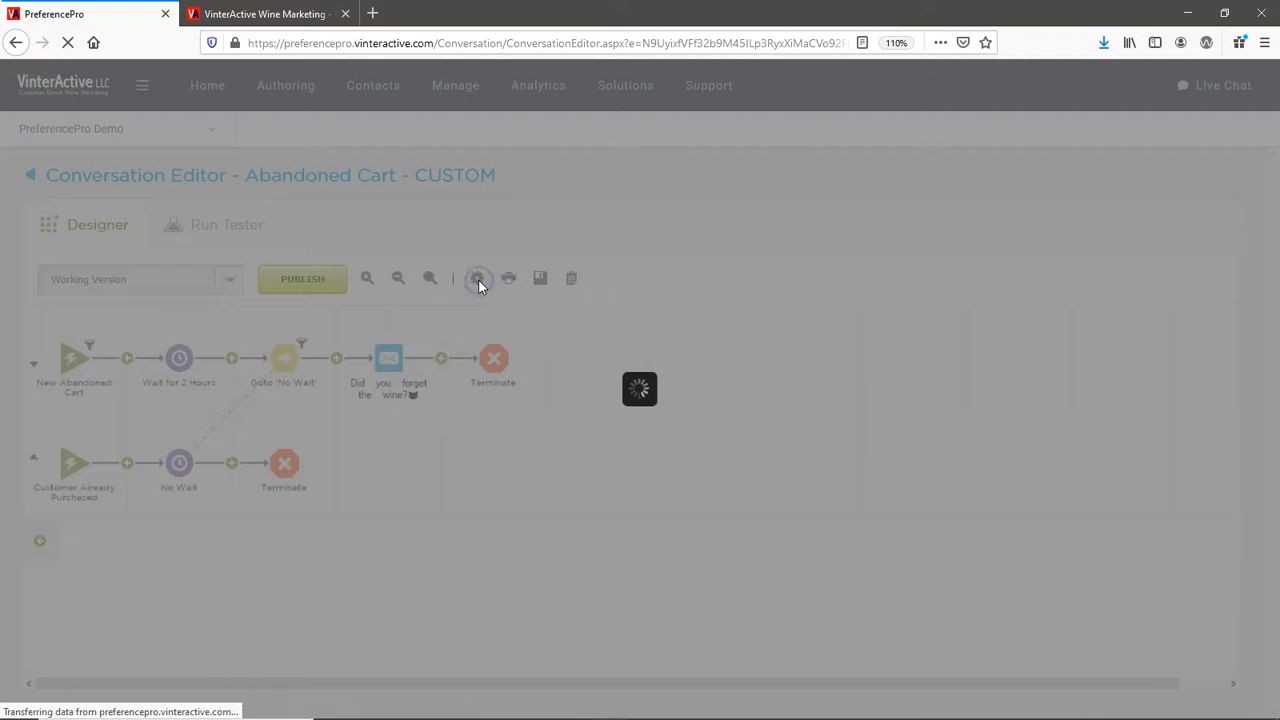
click(457, 341)
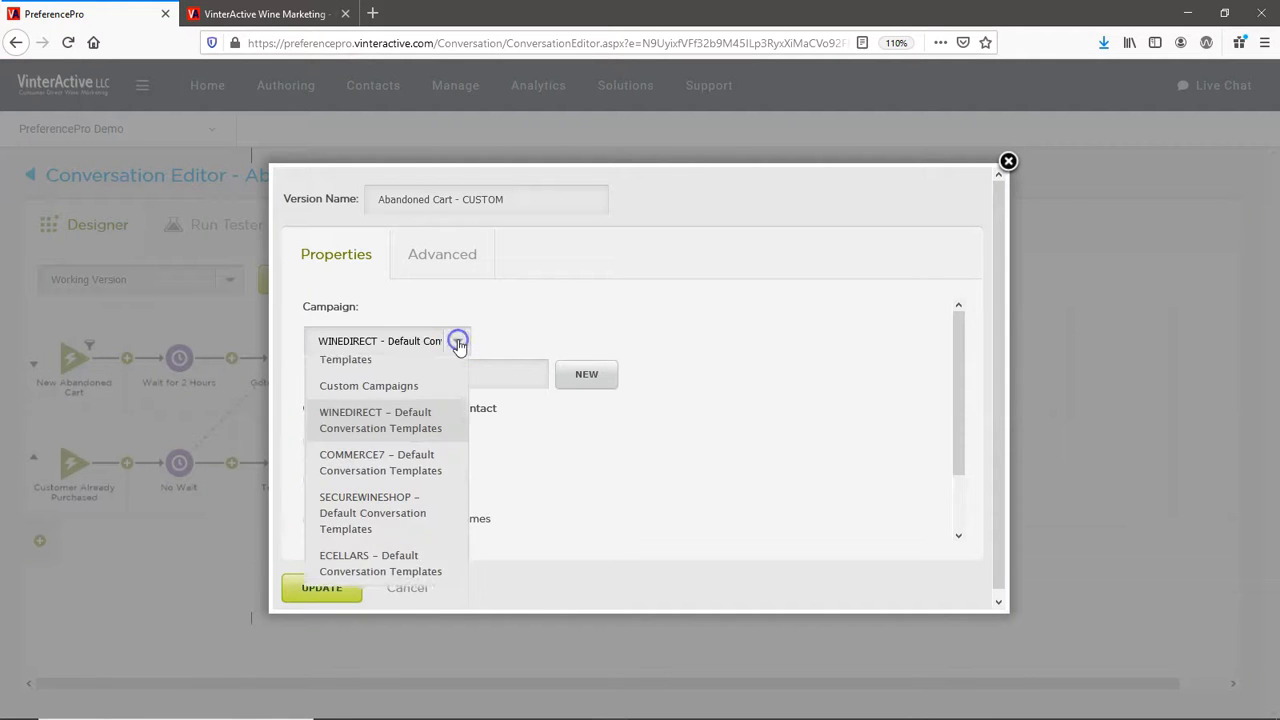
click(508, 335)
click(407, 588)
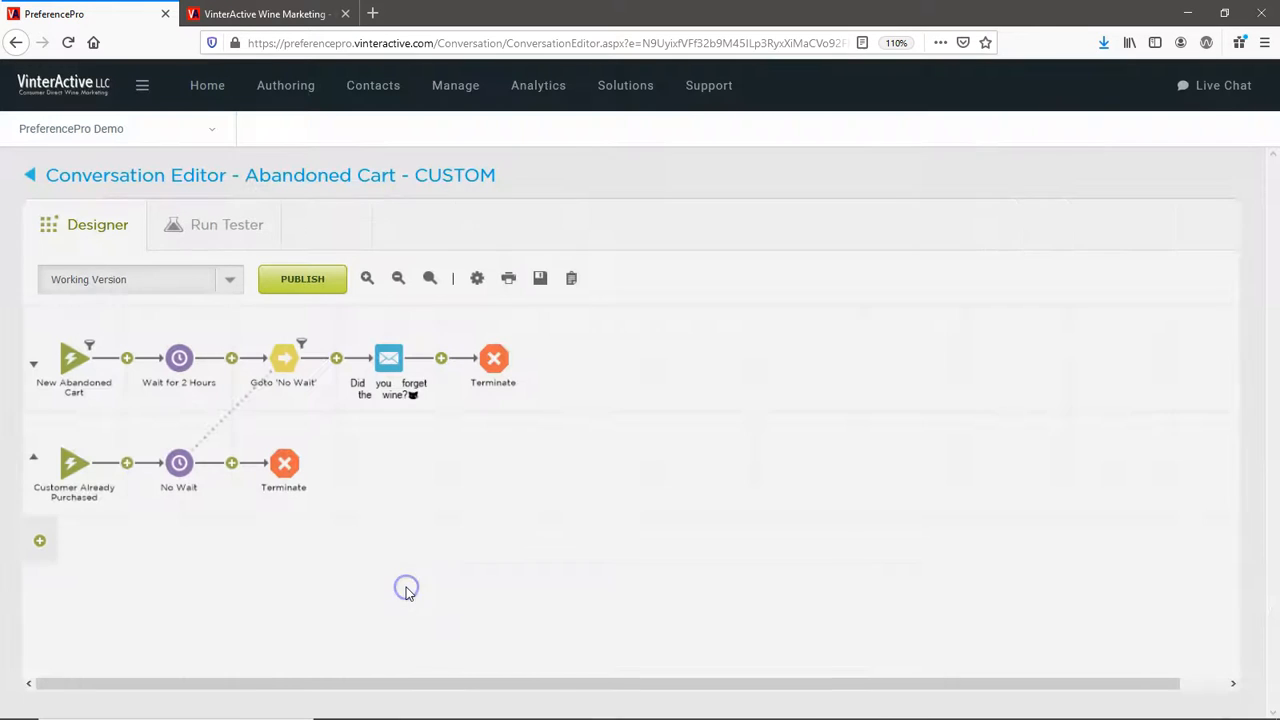
click(412, 595)
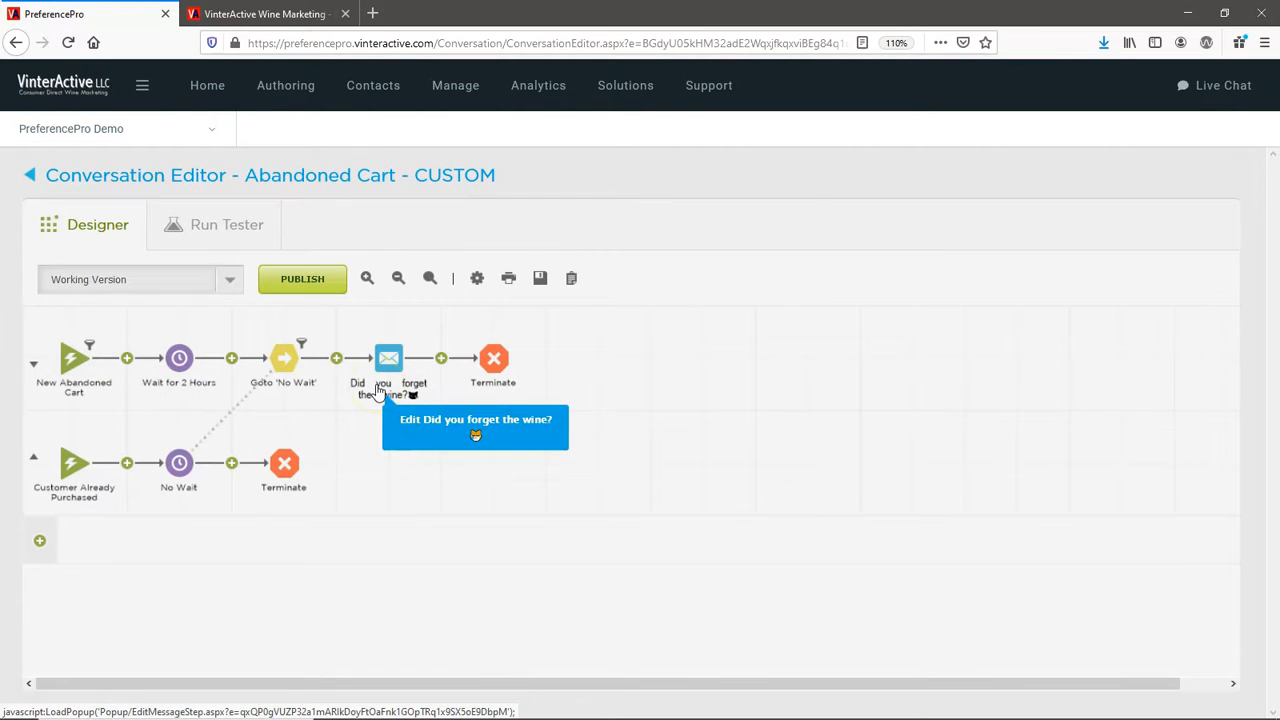
click(380, 445)
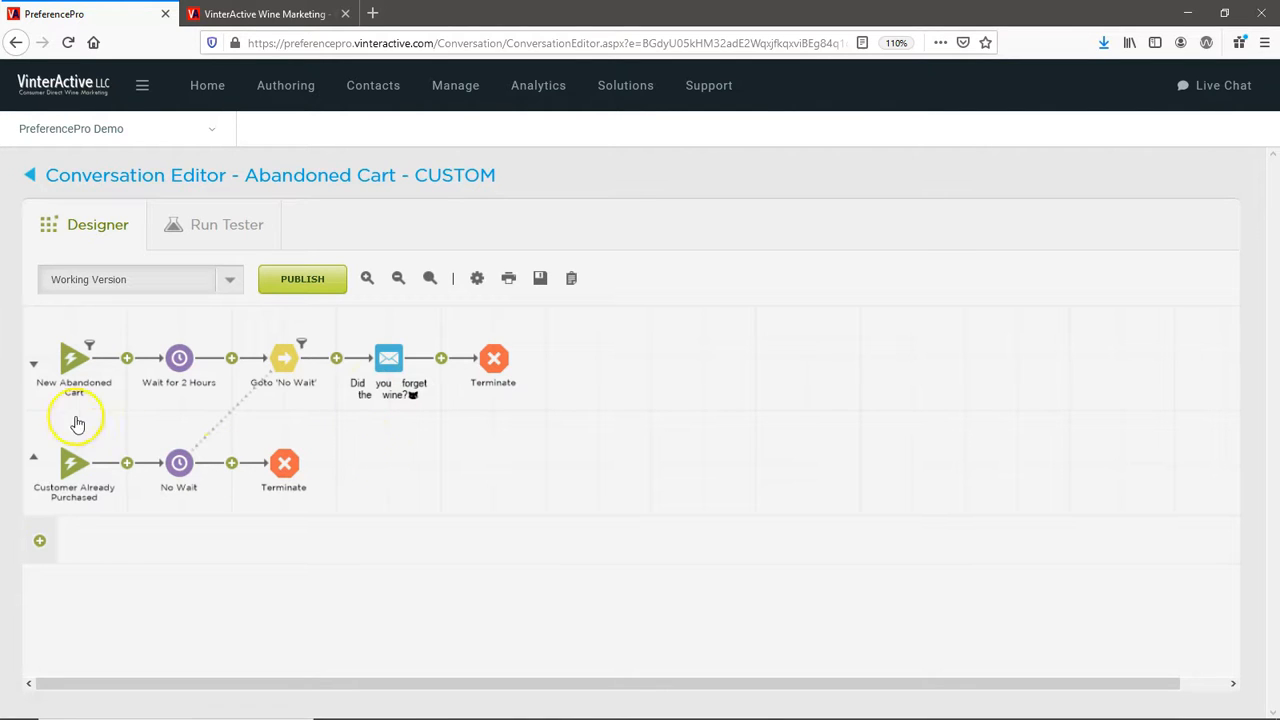
Step: Review the selected events and segment filters of the New Abandoned Cart trigger
click(72, 360)
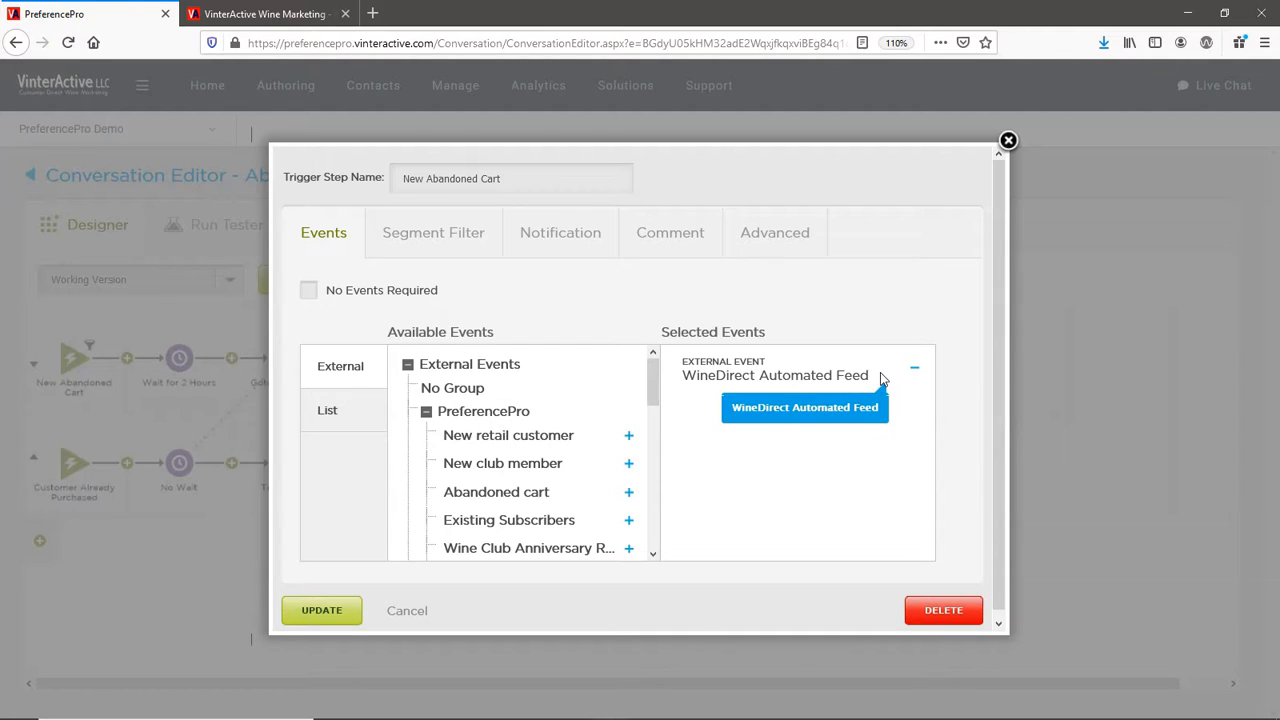
click(938, 372)
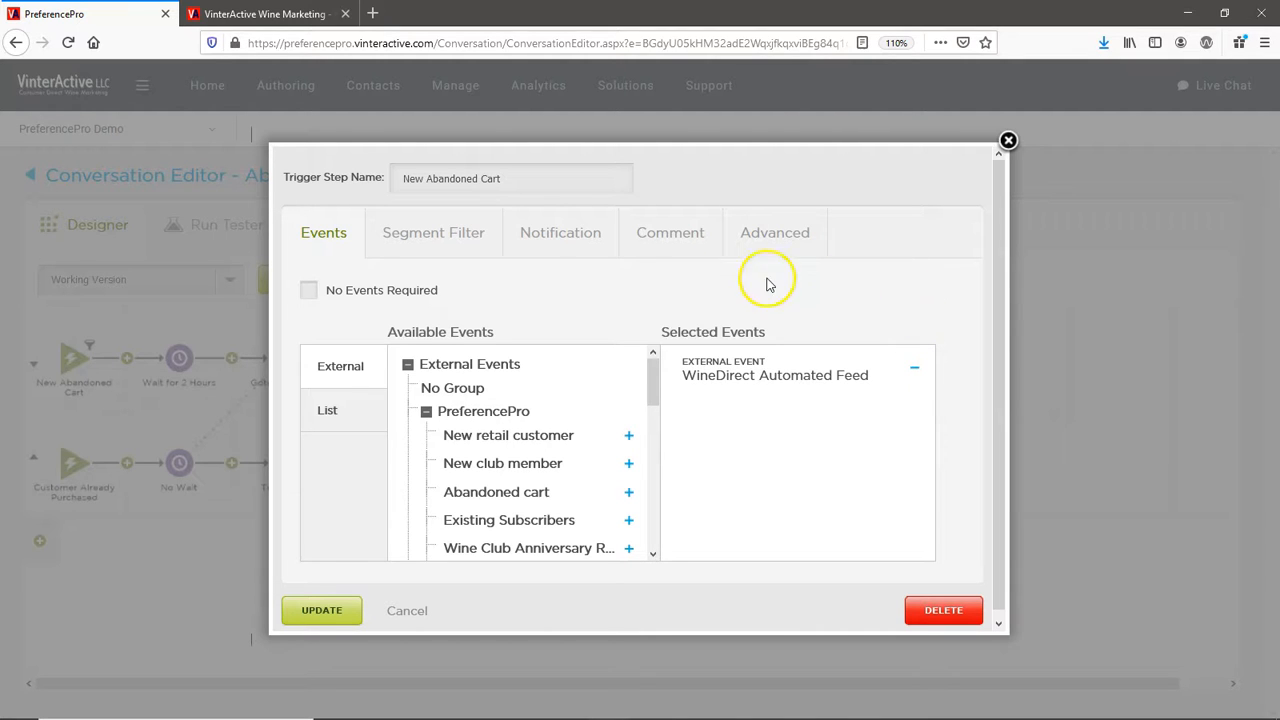
click(442, 236)
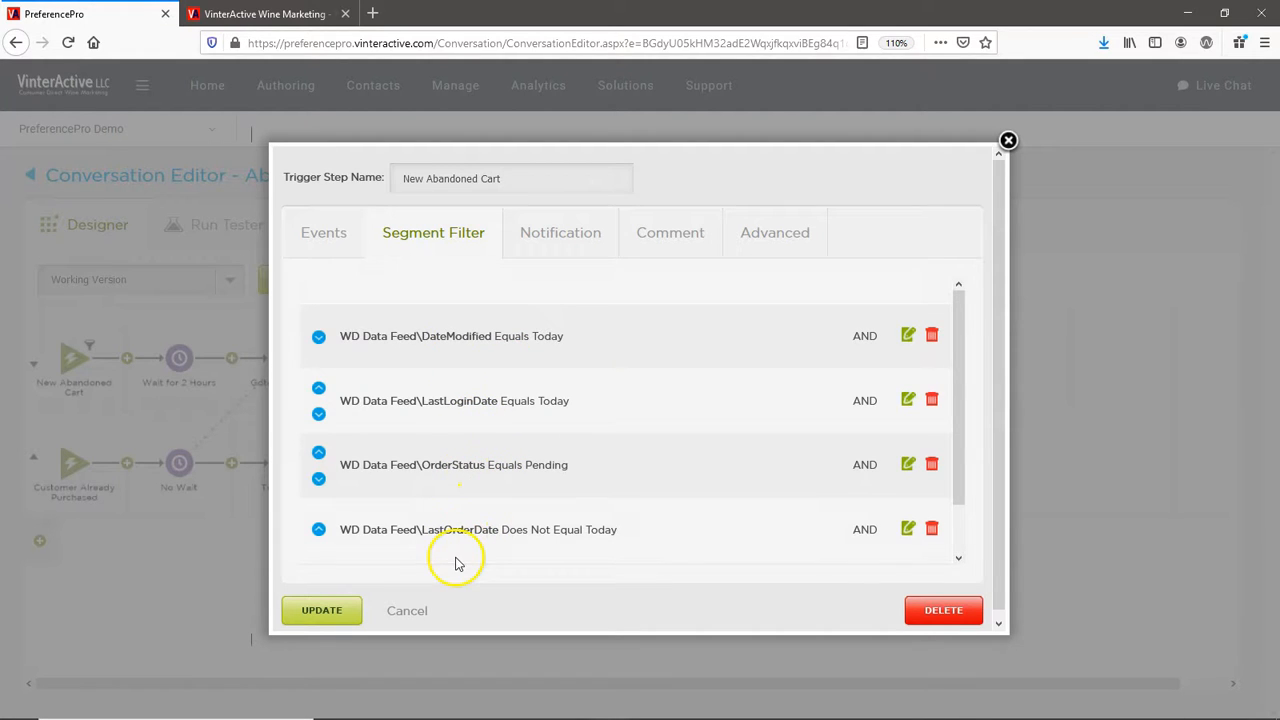
click(328, 618)
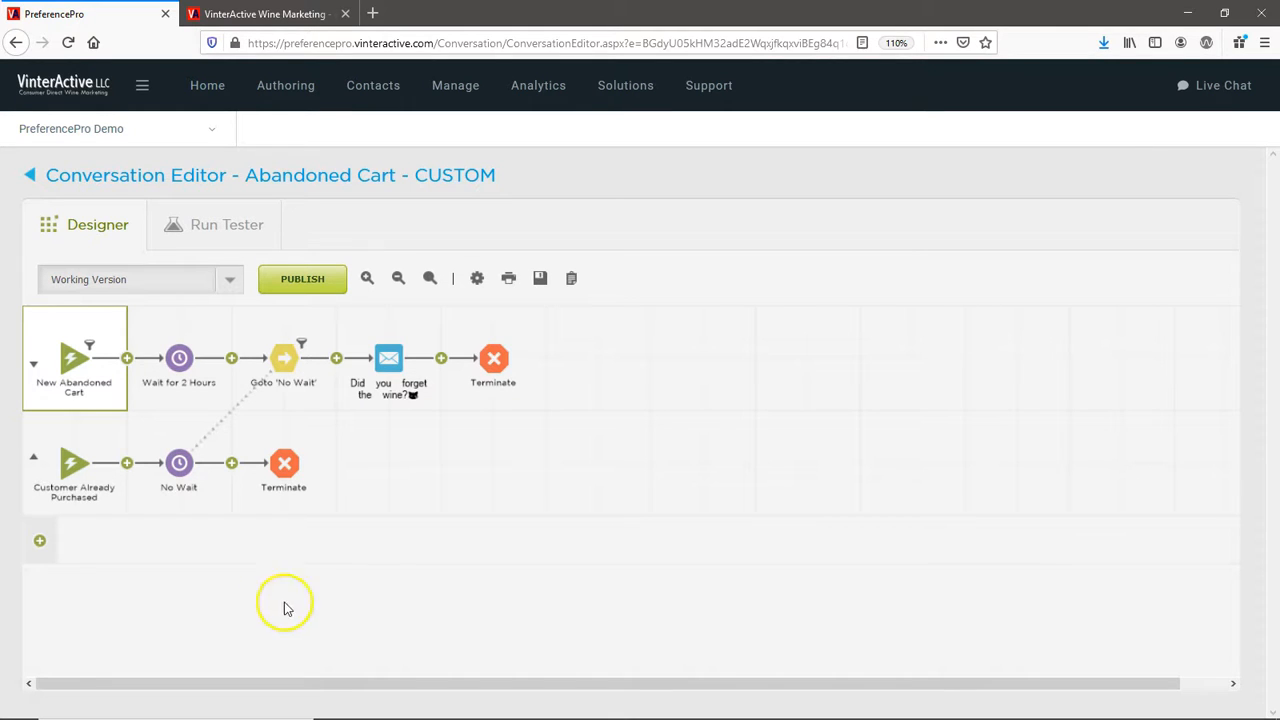
Step: Set the wait step after the New Abandoned Cart trigger to 4 hours
click(179, 362)
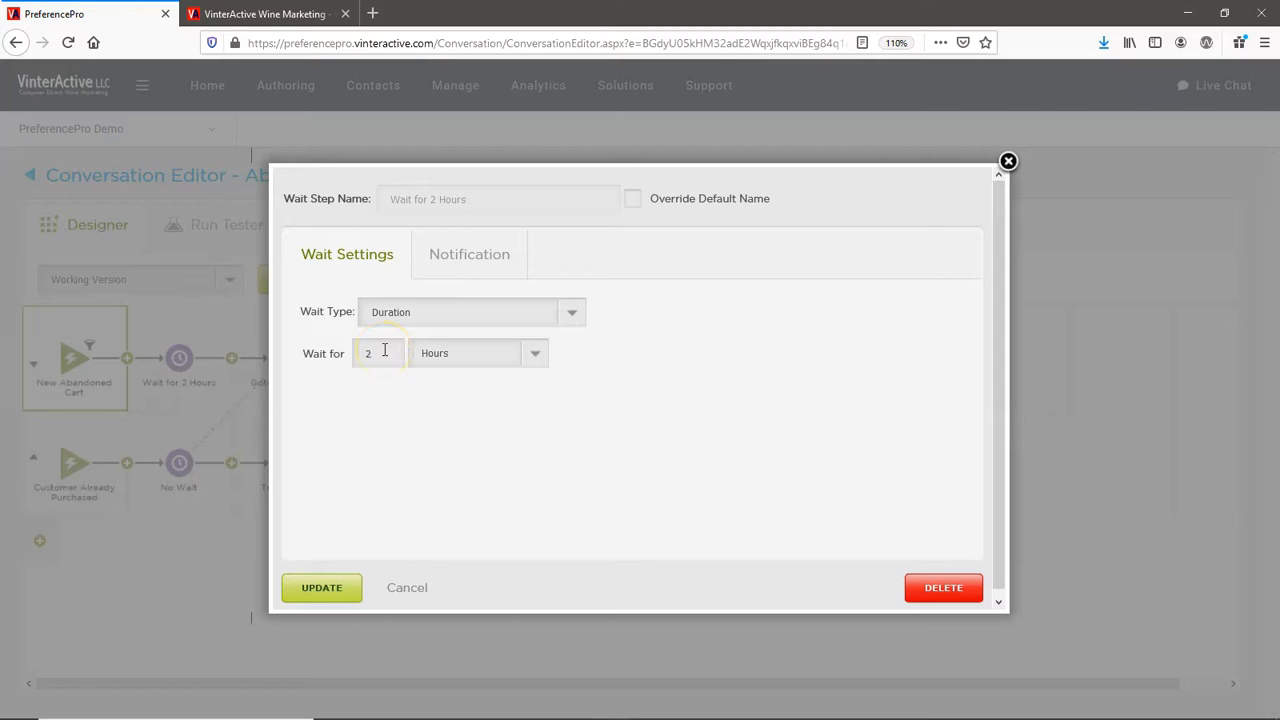
drag(386, 351, 363, 352)
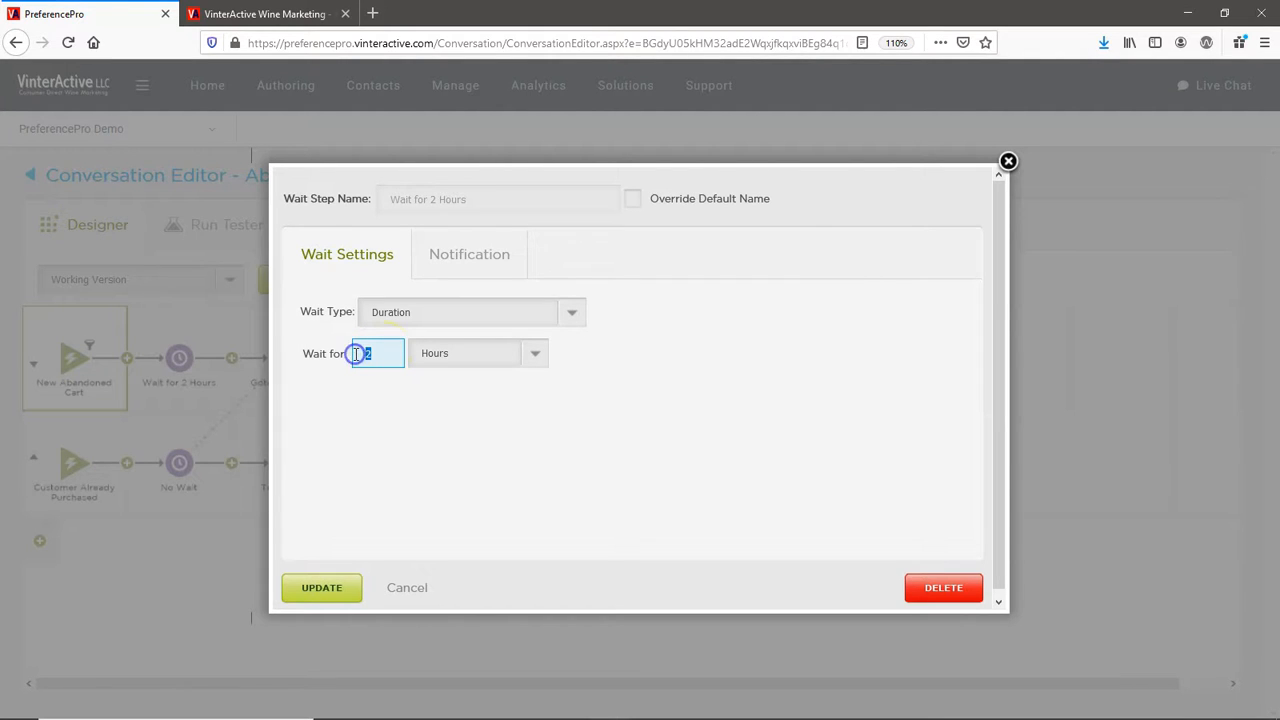
text(4)
click(363, 377)
click(318, 589)
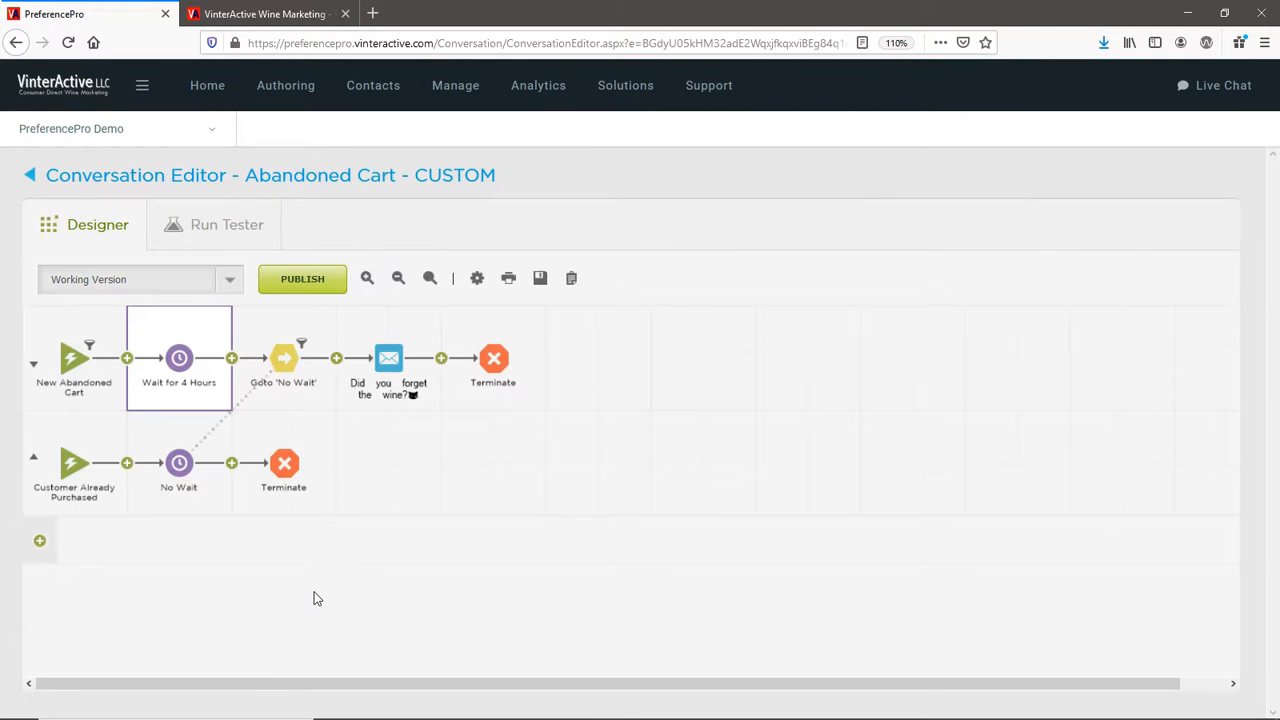
Step: Review the destination and segment filter of the Goto 'No Wait' step
click(286, 362)
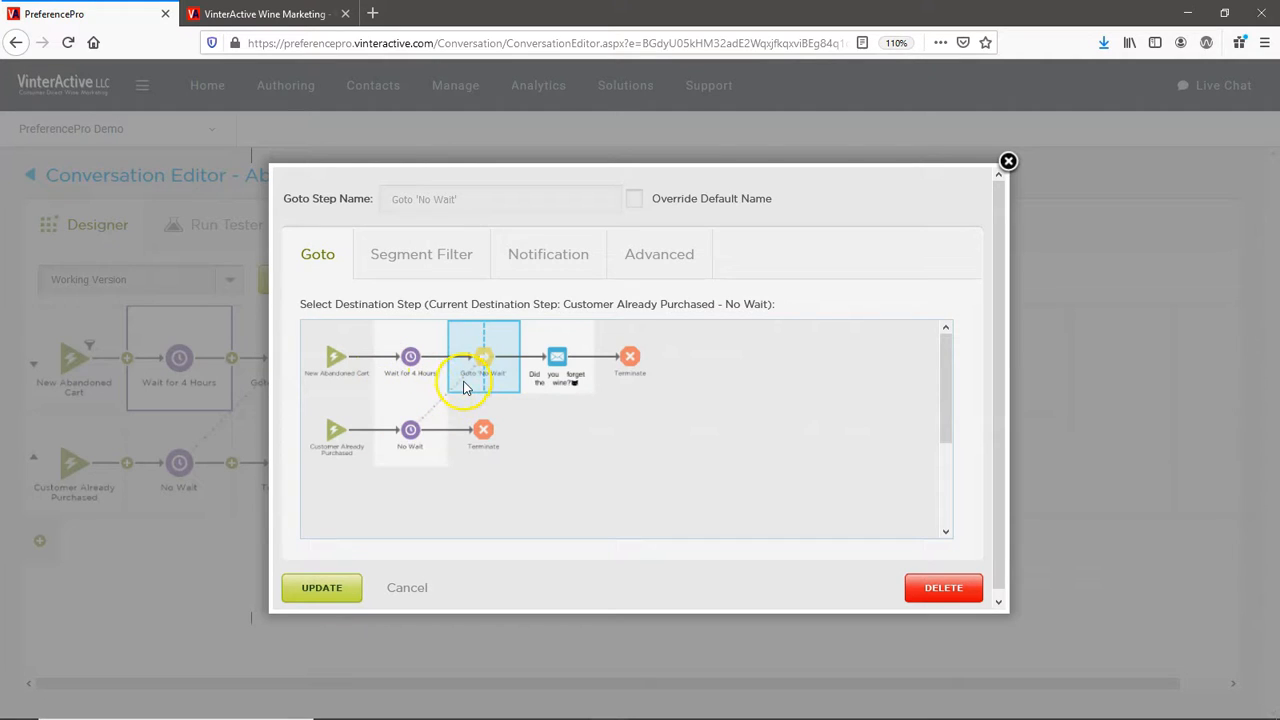
click(416, 256)
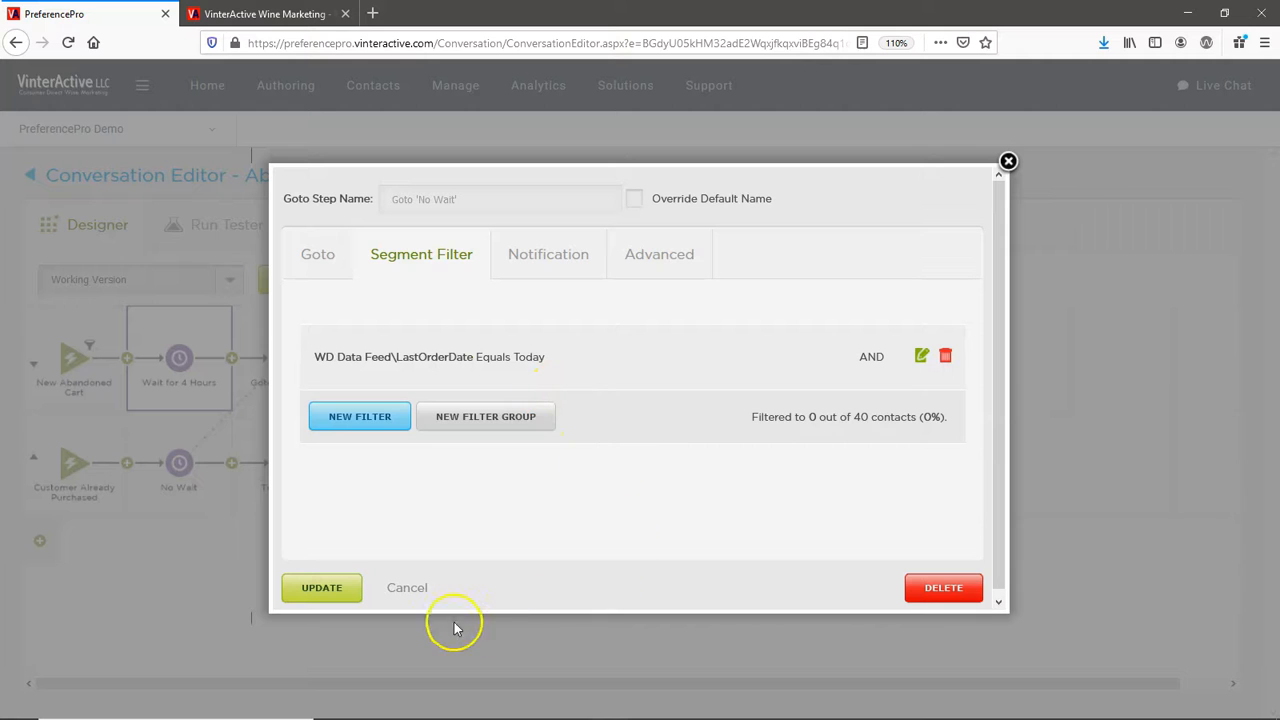
click(407, 588)
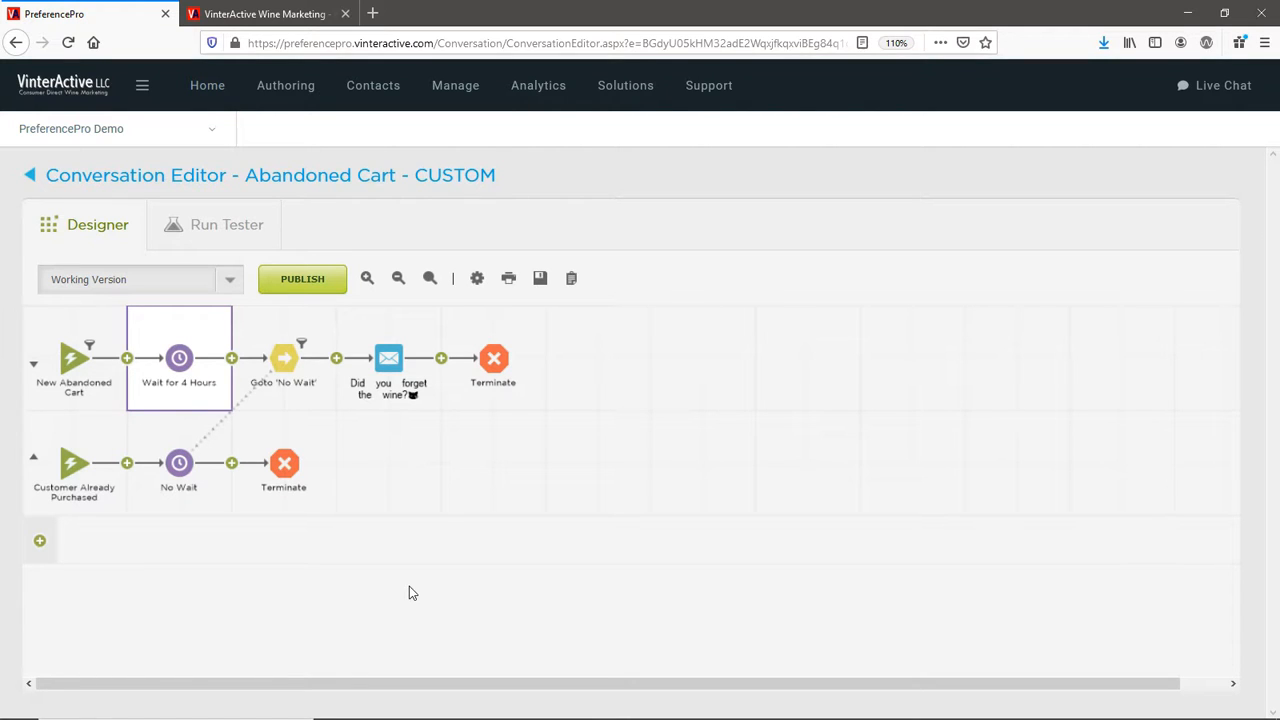
Step: Replace the "Did you forget the wine?" email with the saved message Custom Message #1 and commit it to the conversation
click(388, 362)
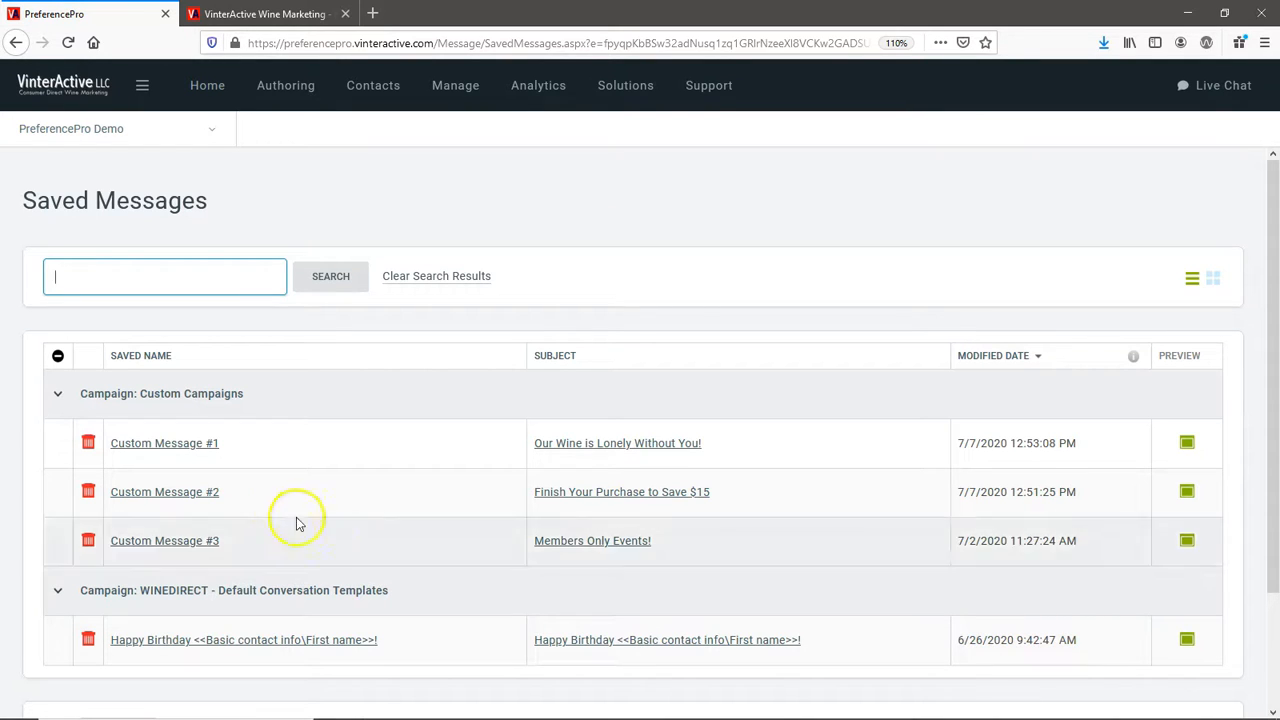
click(192, 446)
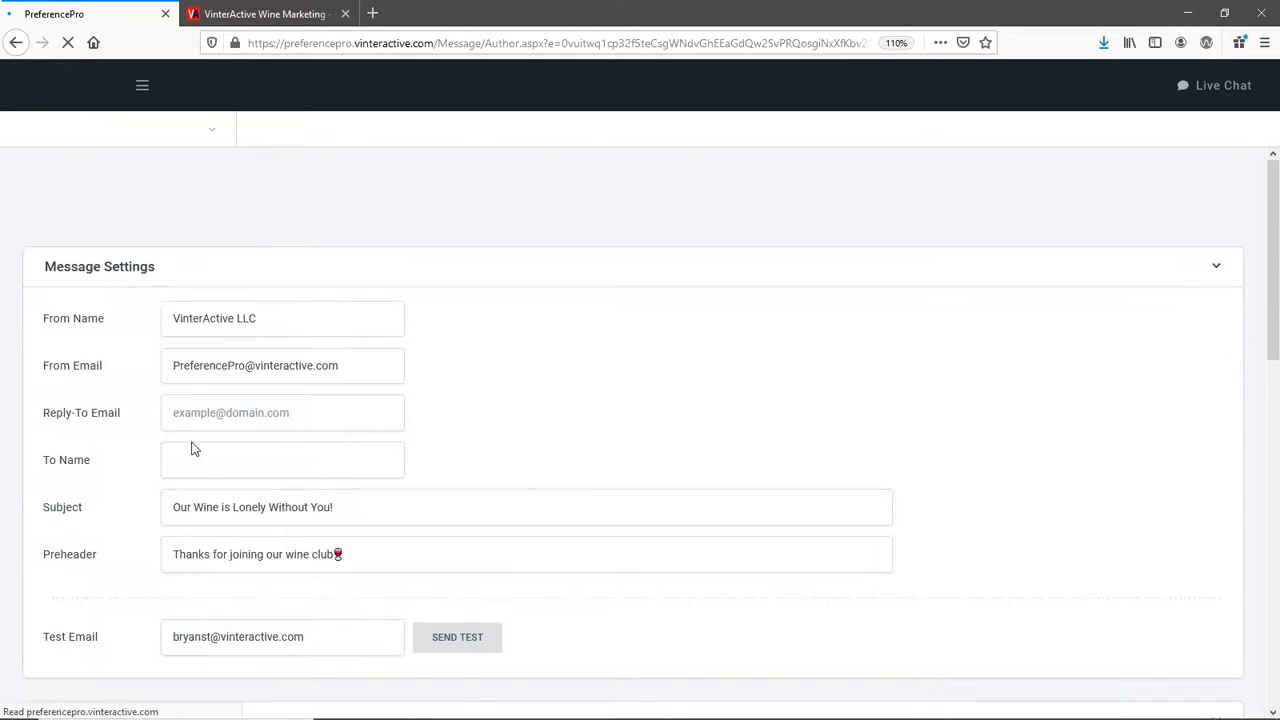
drag(1266, 277, 1266, 706)
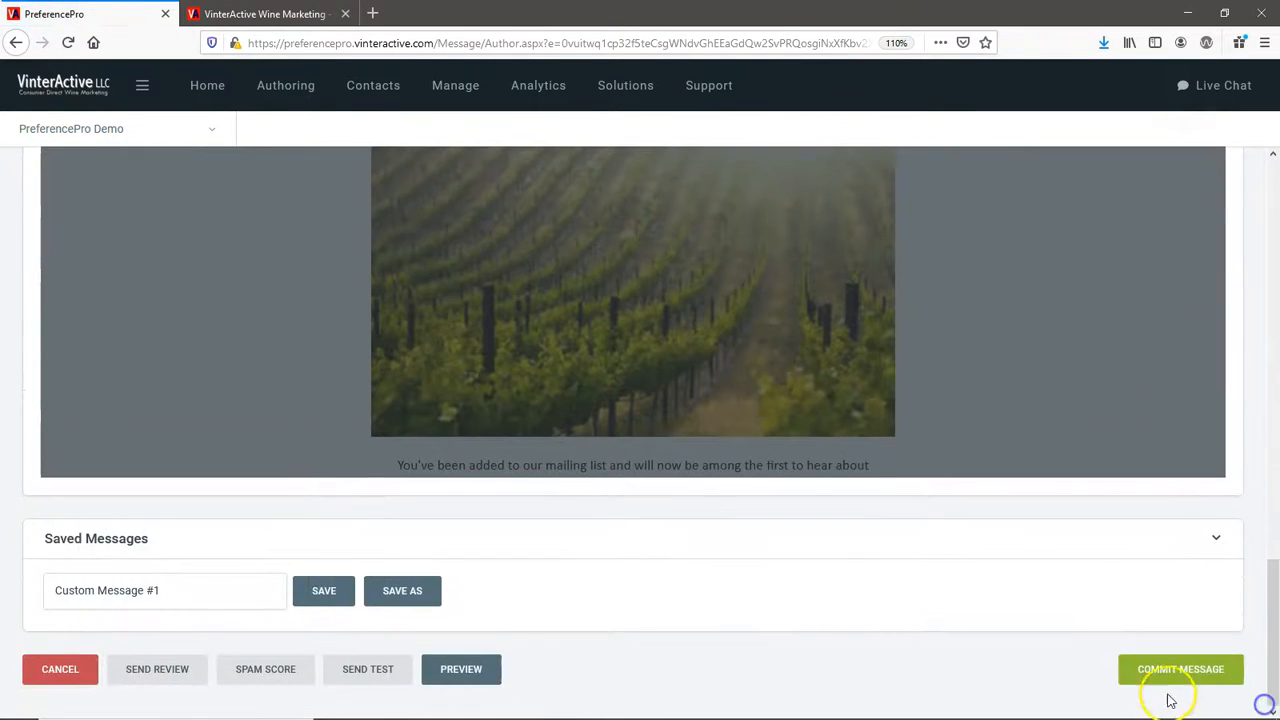
click(1204, 669)
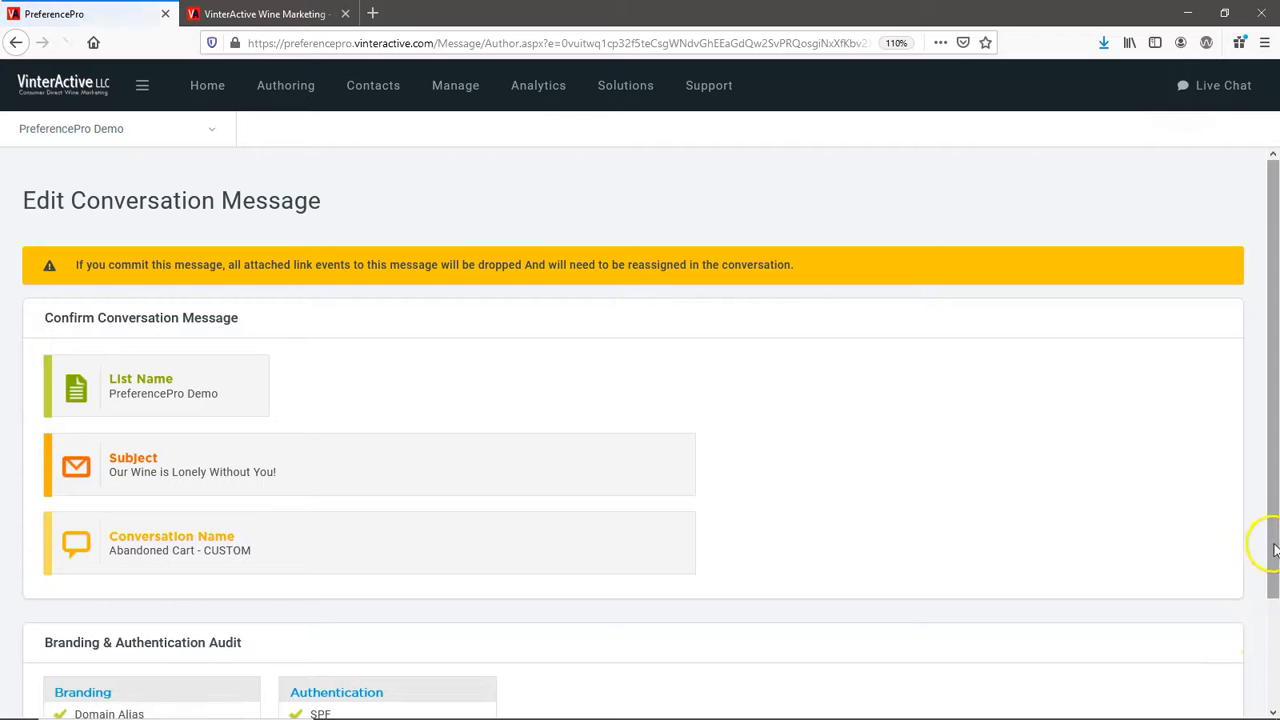
drag(1269, 537, 1273, 712)
click(1155, 673)
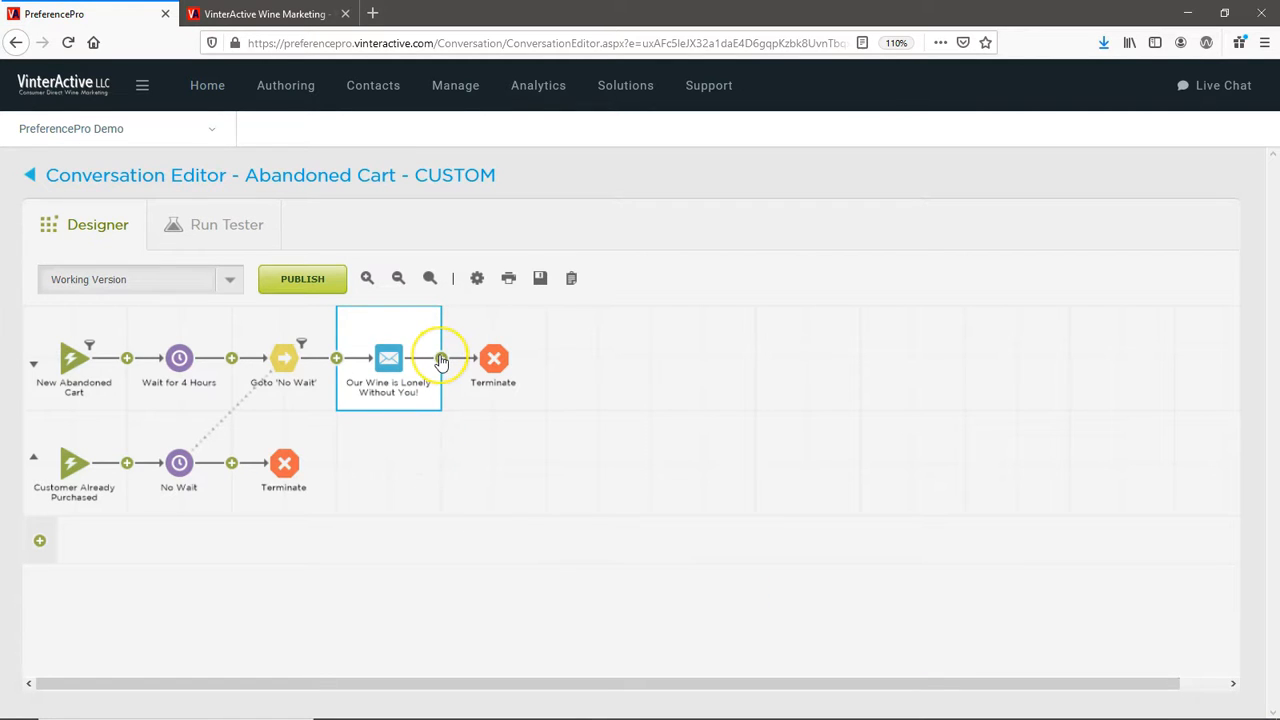
Step: Add a wait step of 3 days after the "Our Wine is Lonely Without You!" message
click(441, 359)
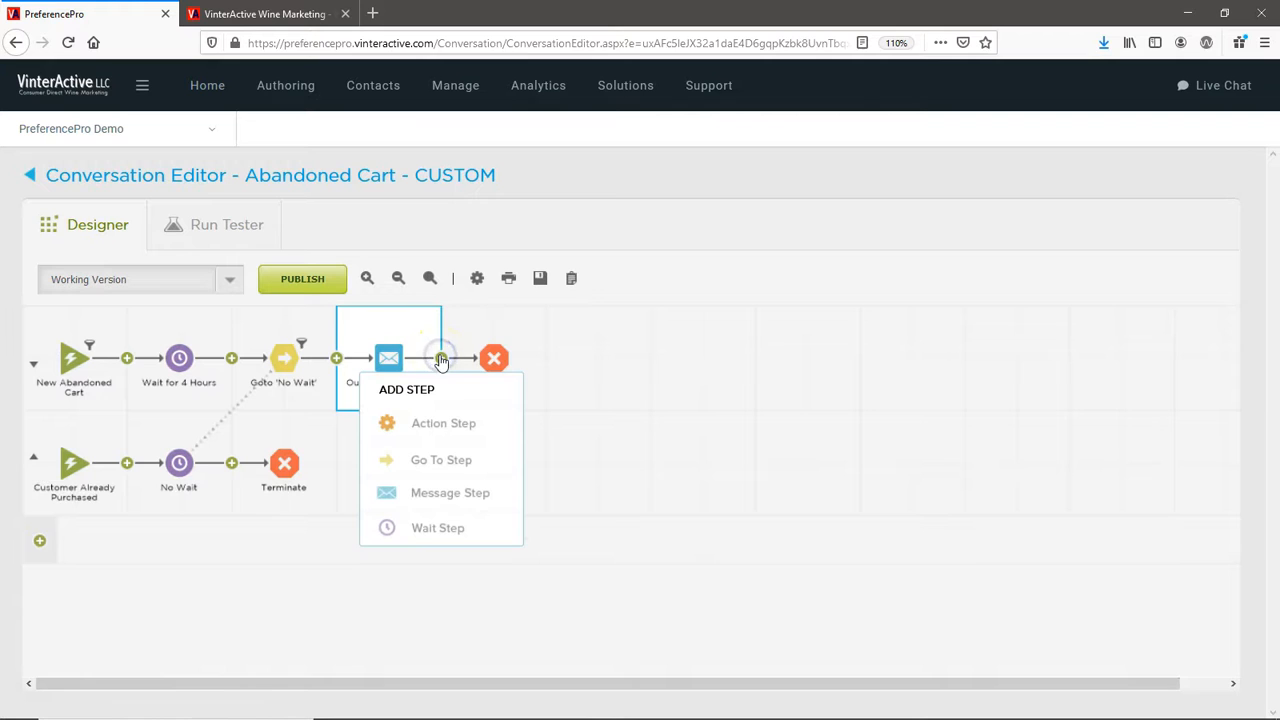
click(451, 529)
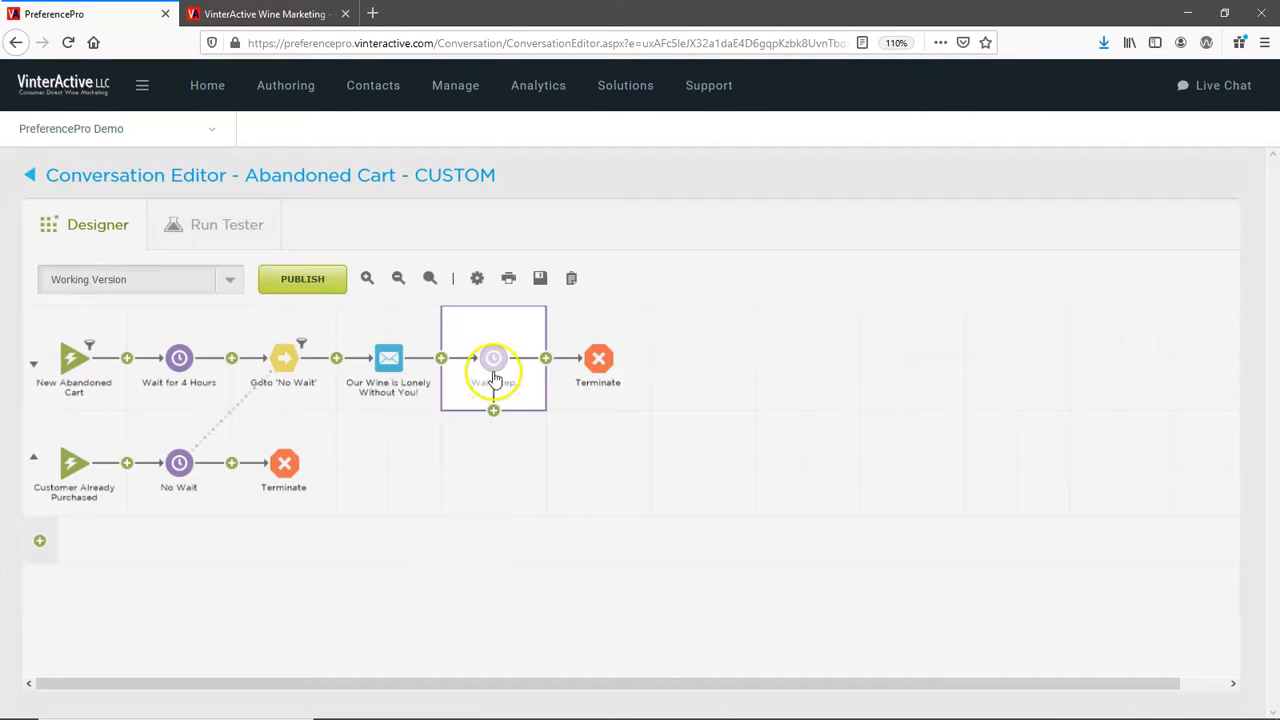
click(494, 378)
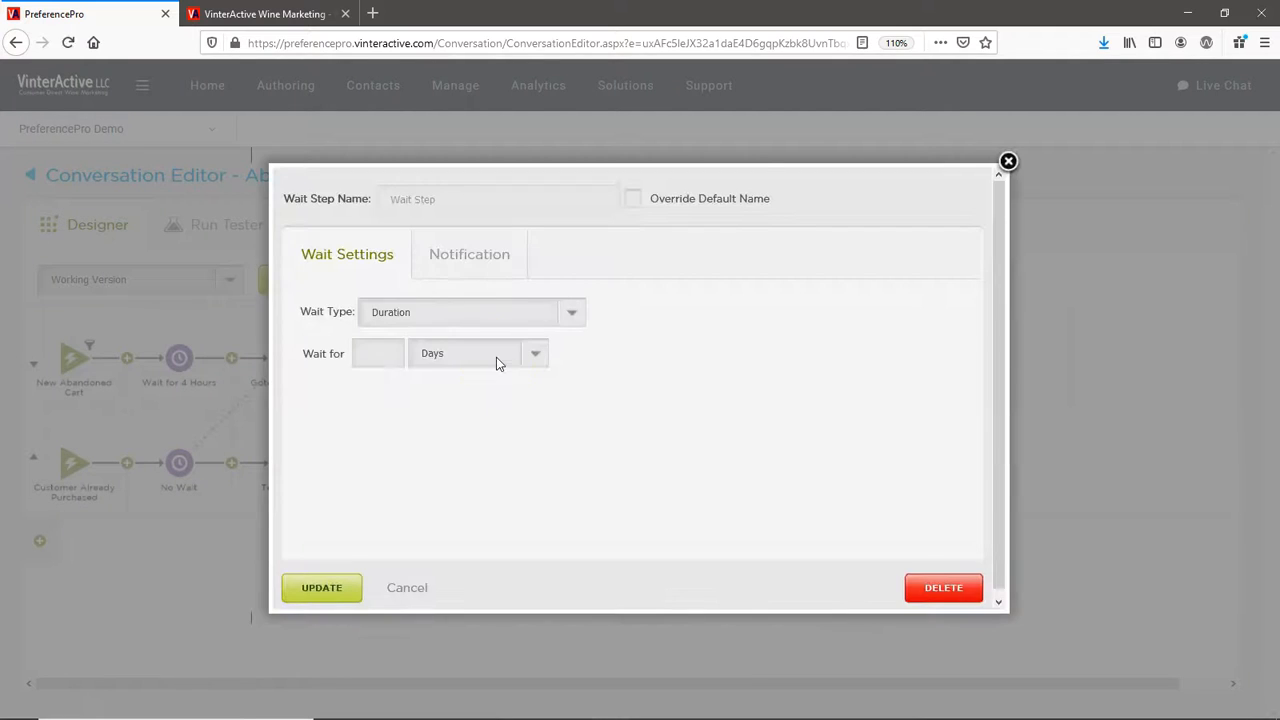
click(379, 355)
text(3)
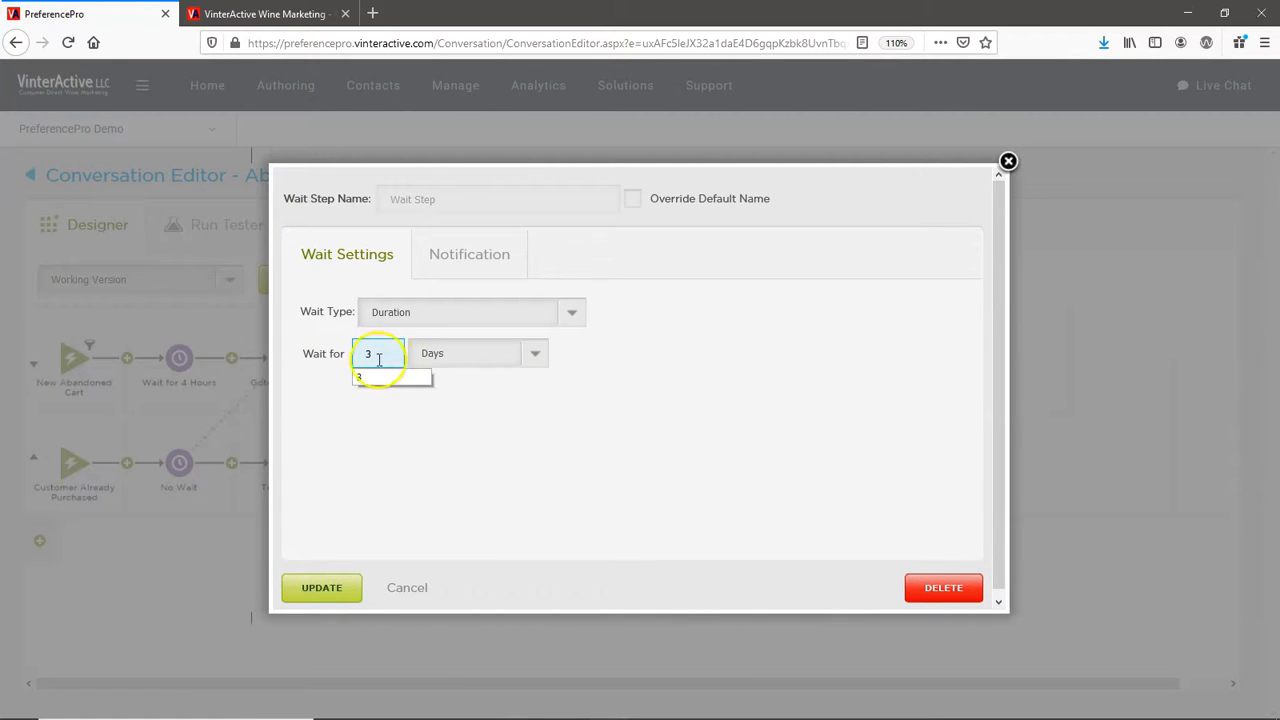
click(342, 586)
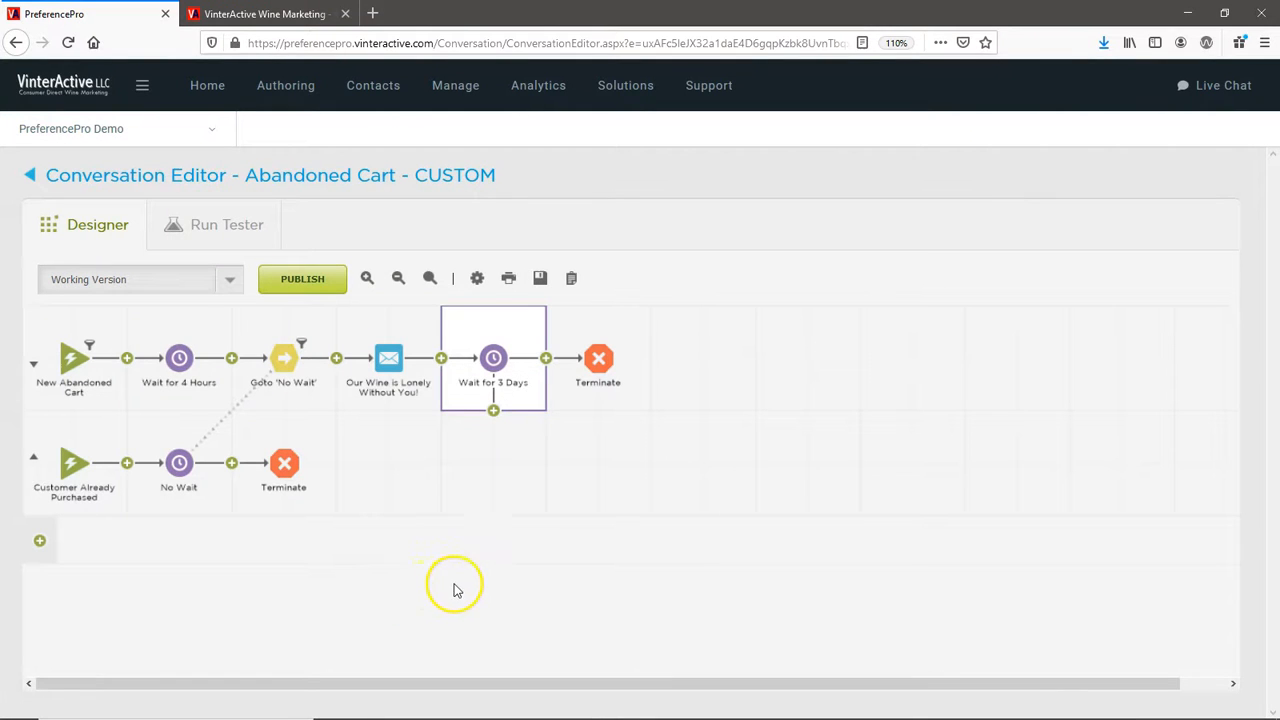
Step: Add a message step after the 3-day wait using the saved message Custom Message #2 and commit it to the conversation
click(545, 359)
click(555, 490)
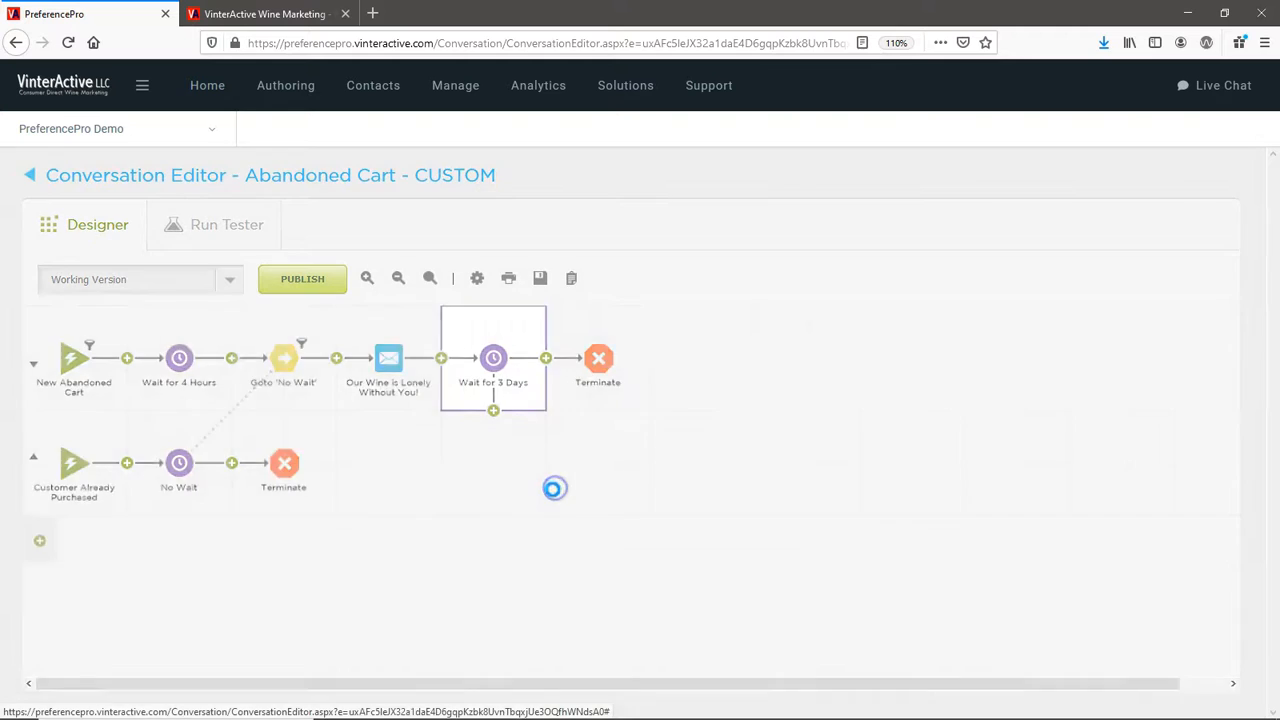
click(598, 360)
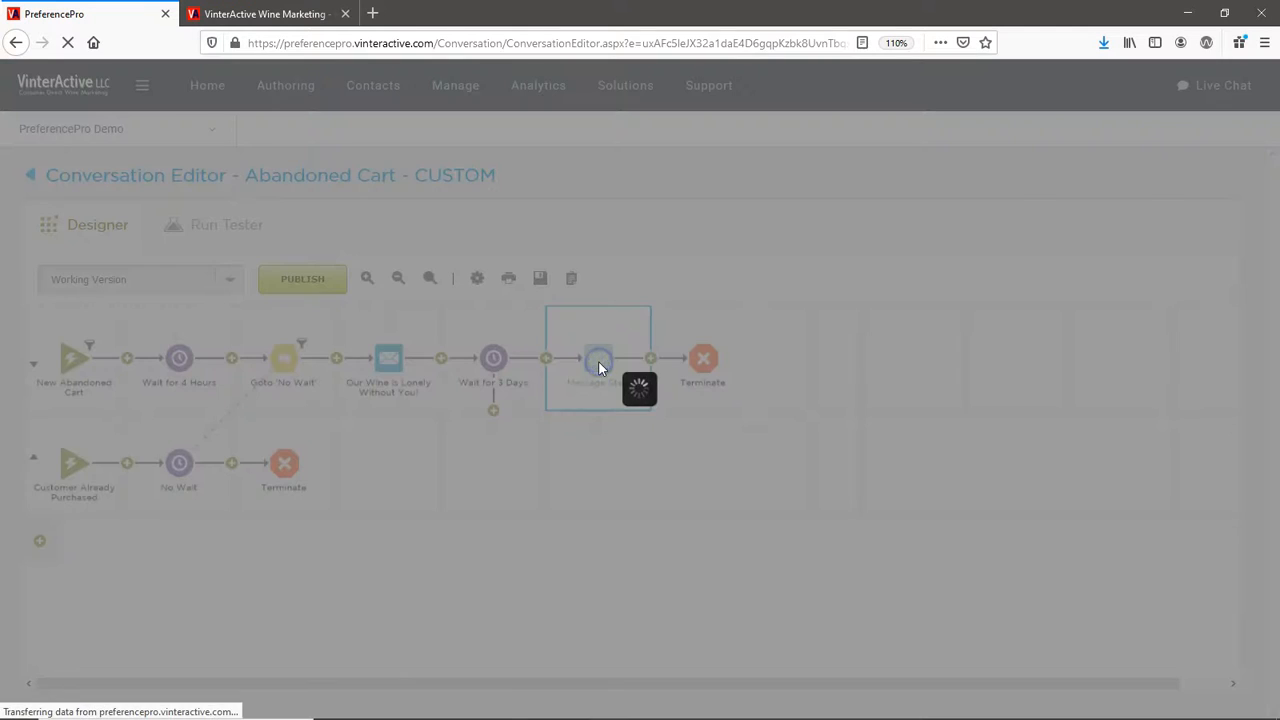
click(543, 296)
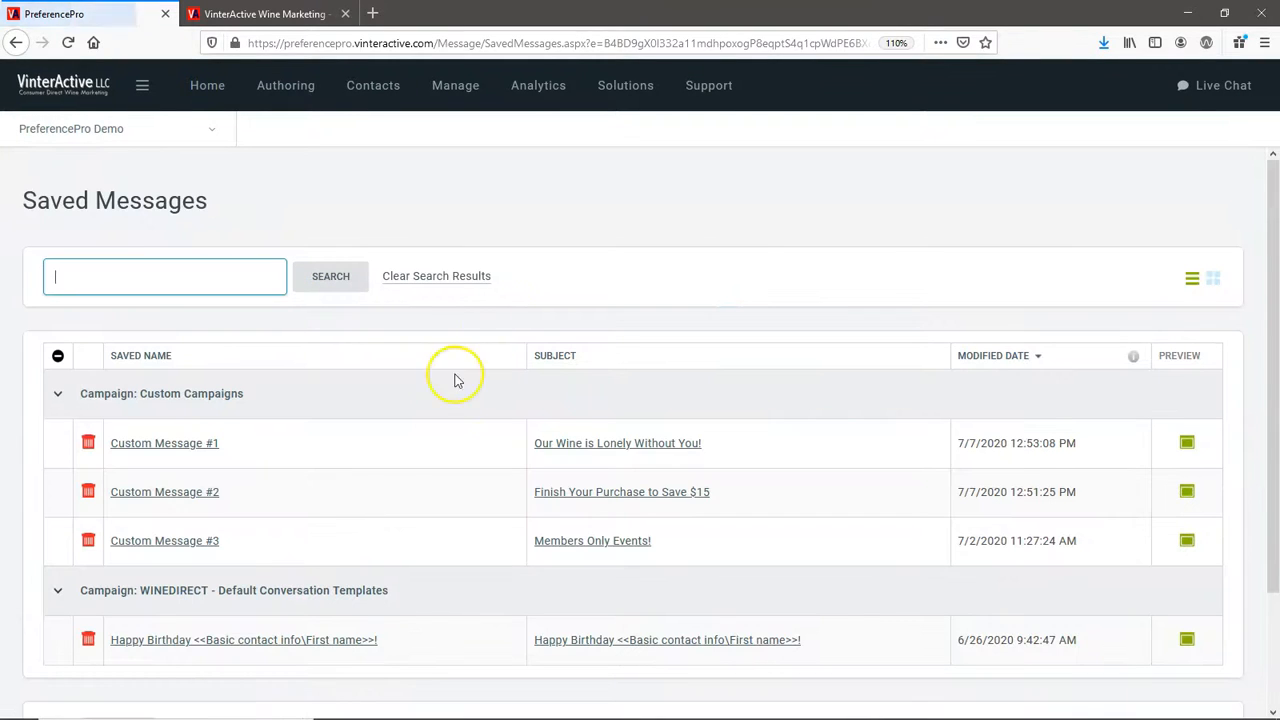
click(206, 495)
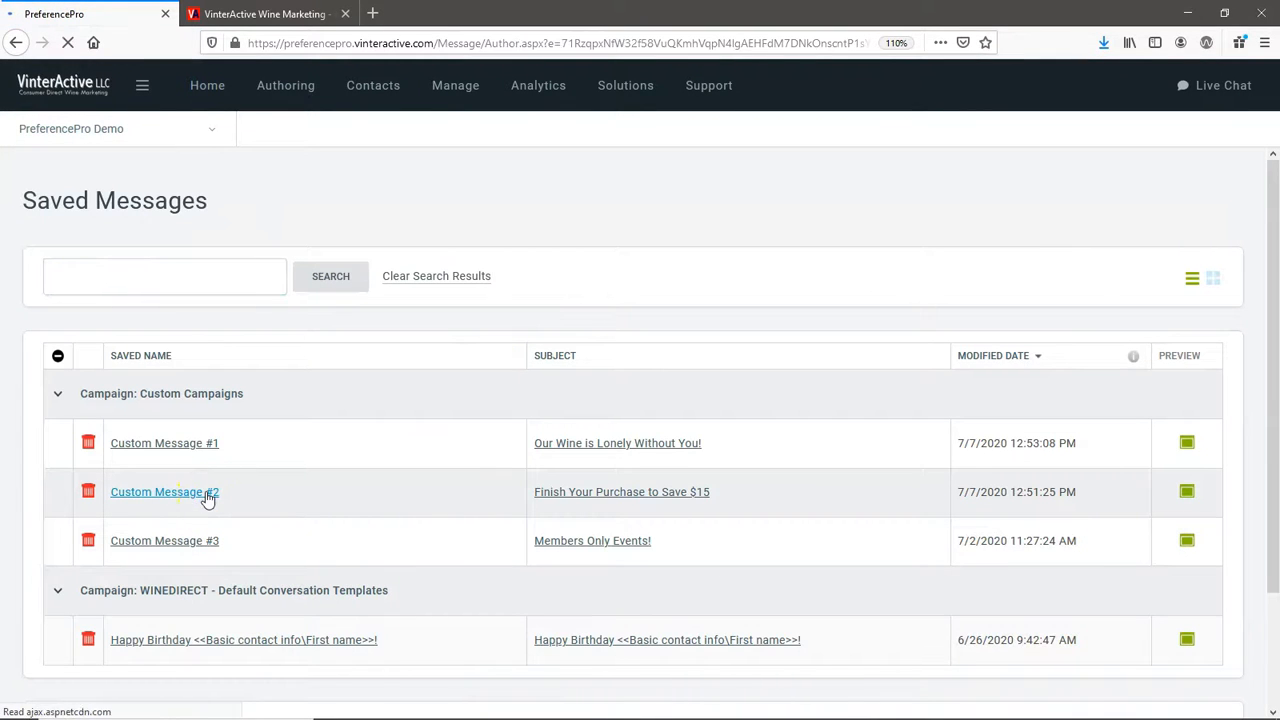
drag(1277, 262, 1277, 665)
click(1196, 672)
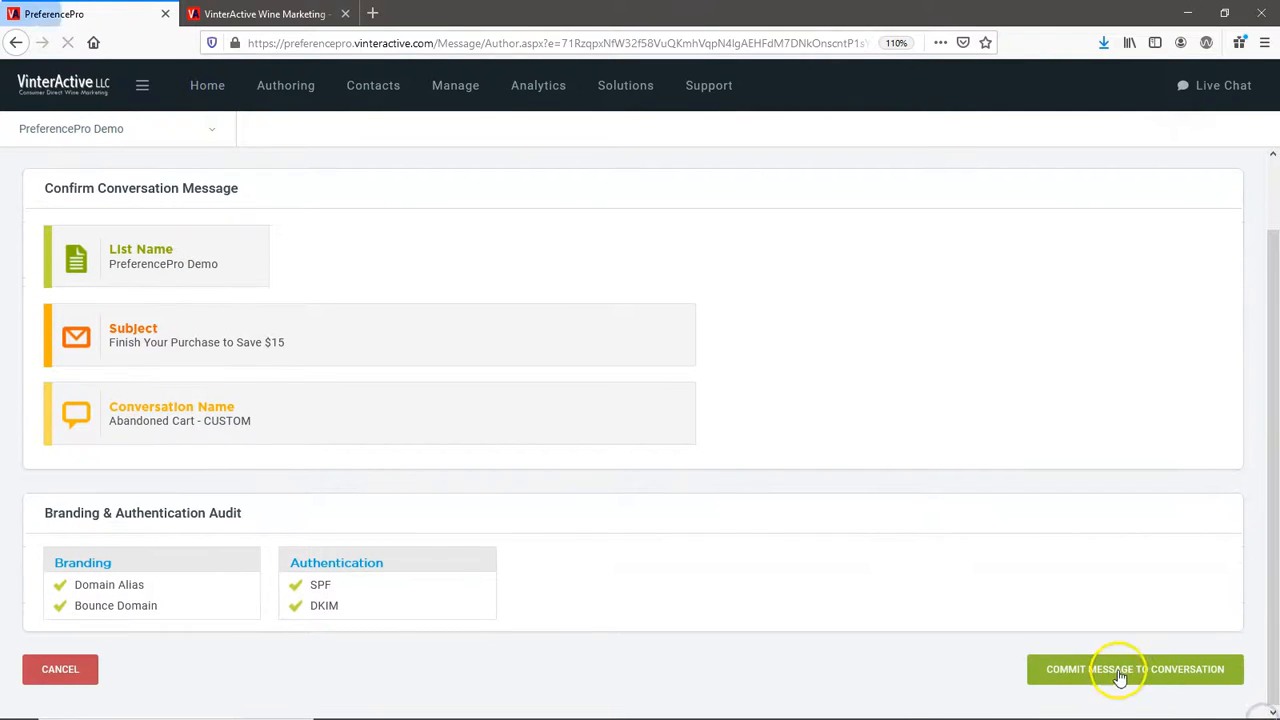
click(1121, 671)
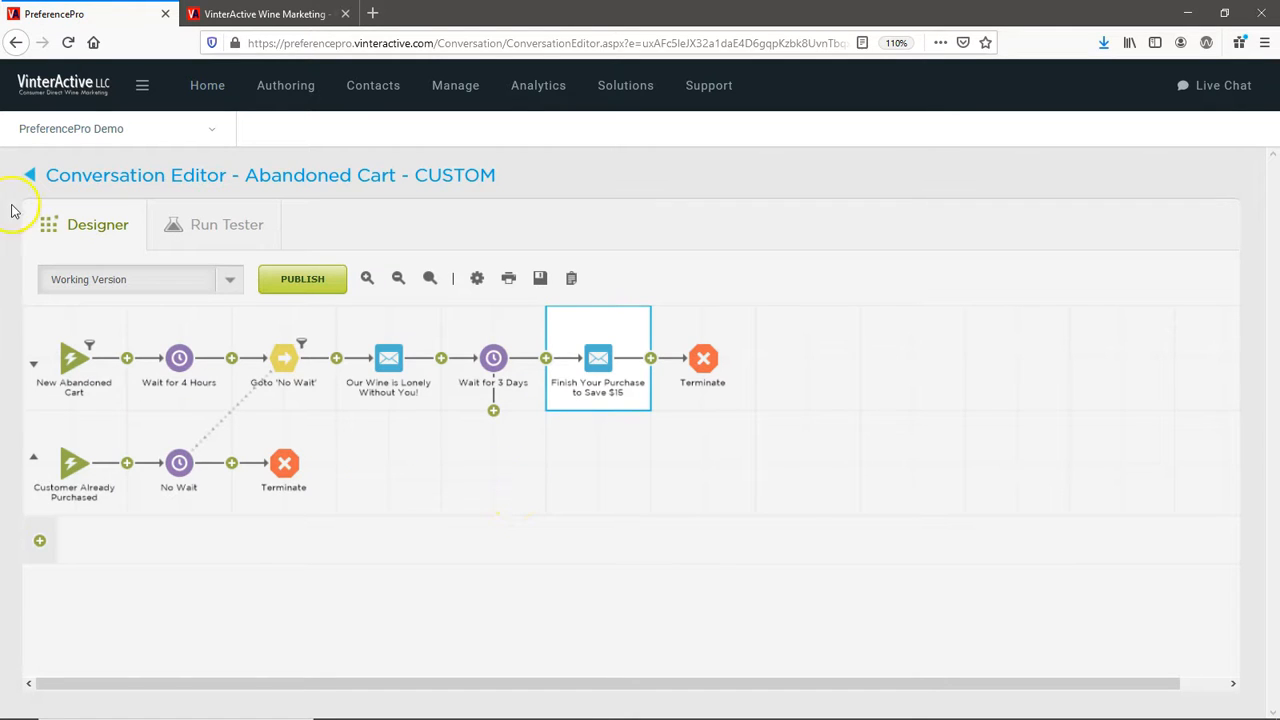
Step: Return to the Conversations list and reopen the working version of Abandoned Cart - CUSTOM under the WINEDIRECT default templates
click(30, 177)
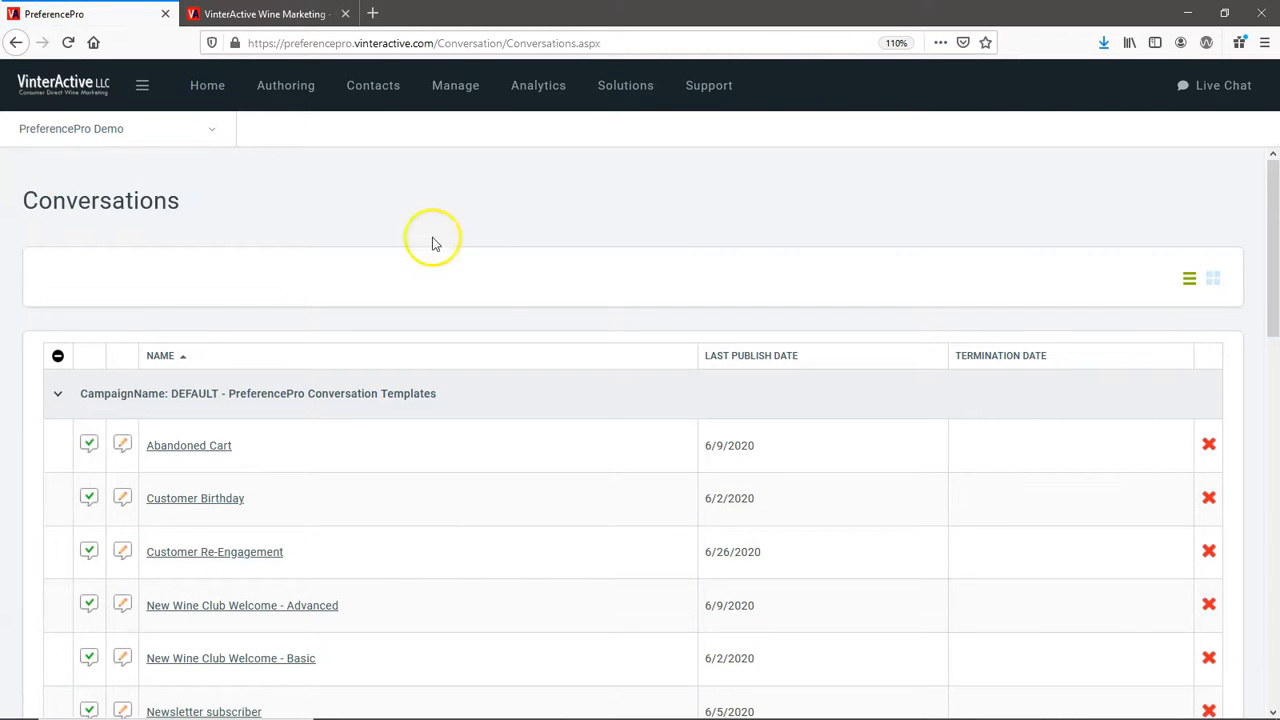
scroll(500, 285, down, 5)
scroll(485, 308, down, 1)
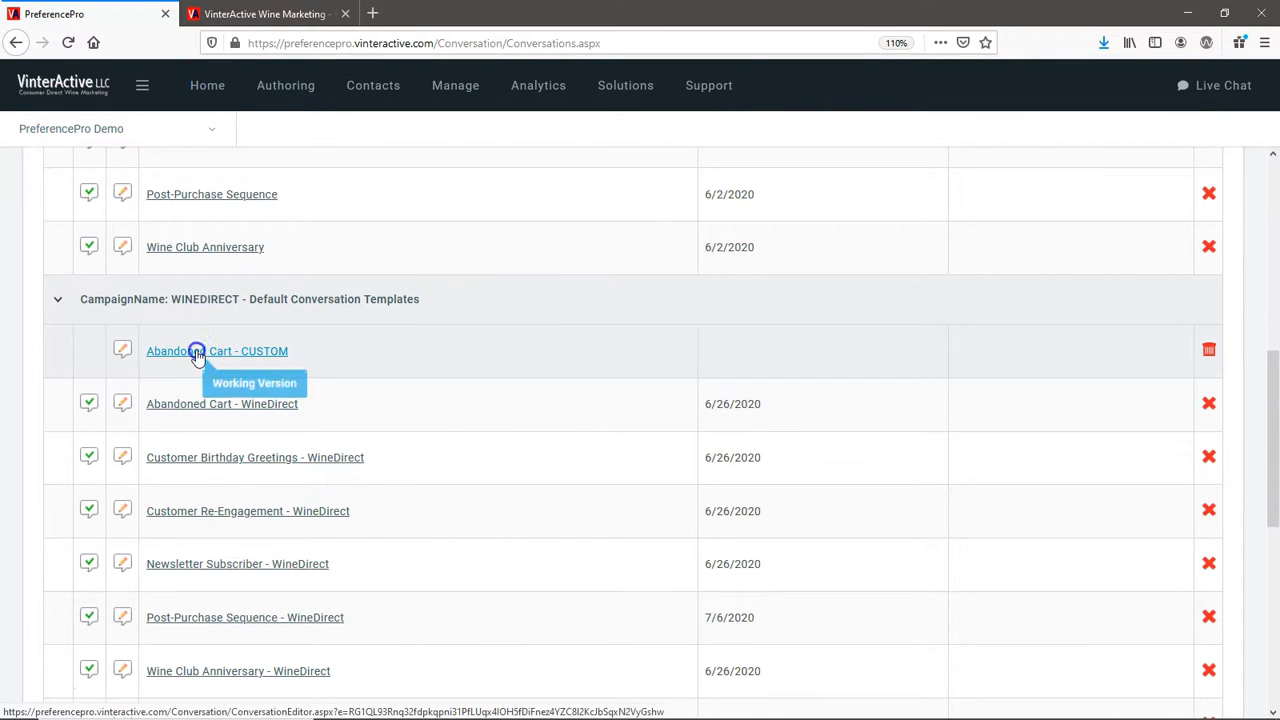
click(198, 356)
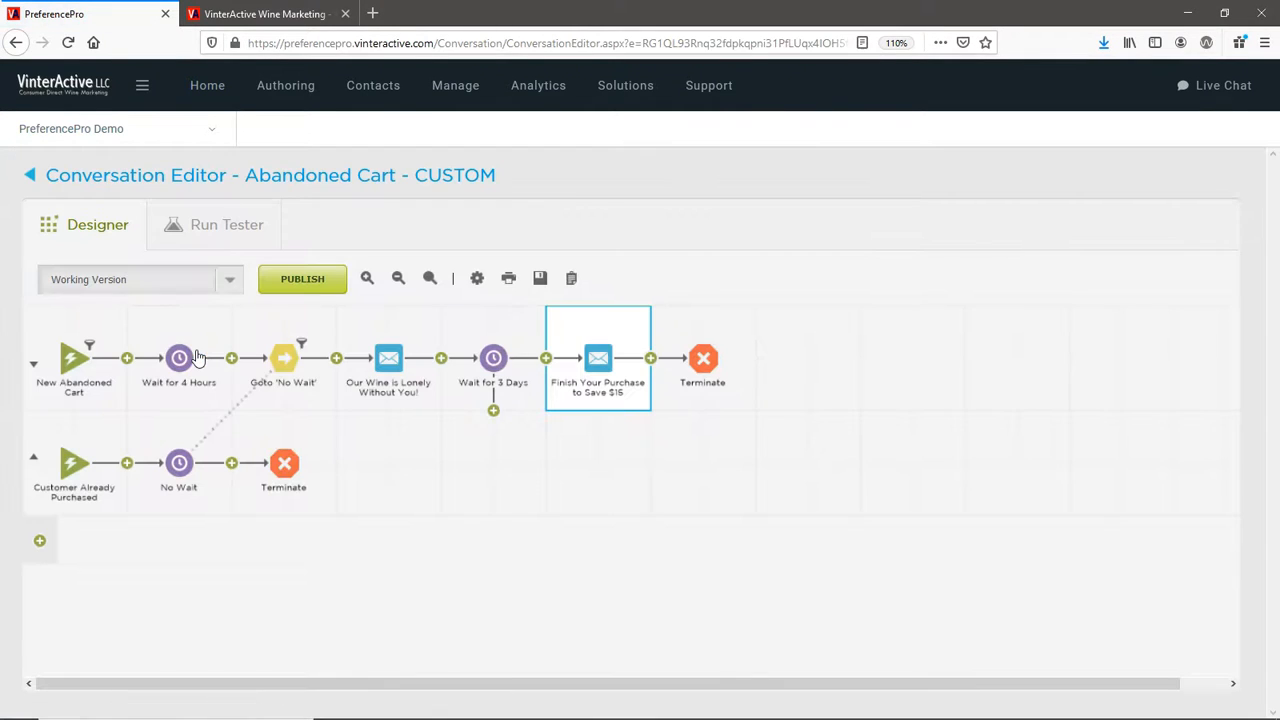